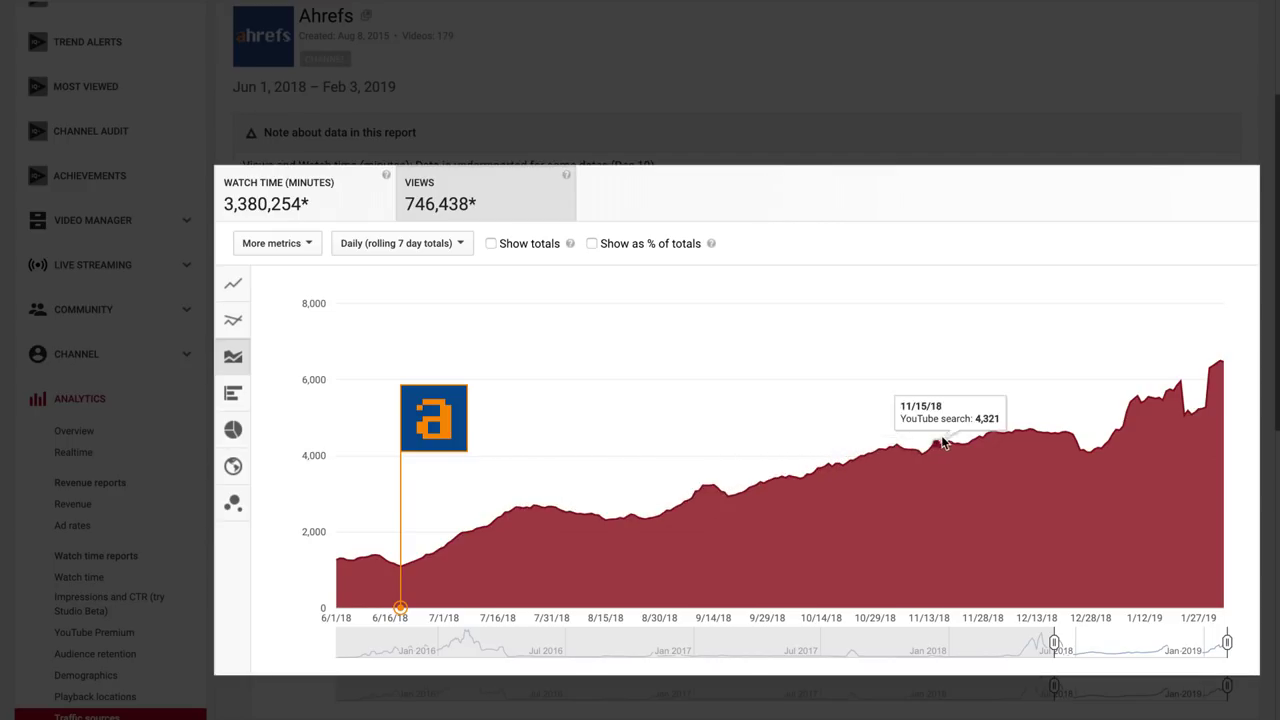
Step: Open the Search Terms report for the video campaigns and scroll through terms sorted by impressions
{"action": "mouse_move", "coordinate": [1043, 435]}
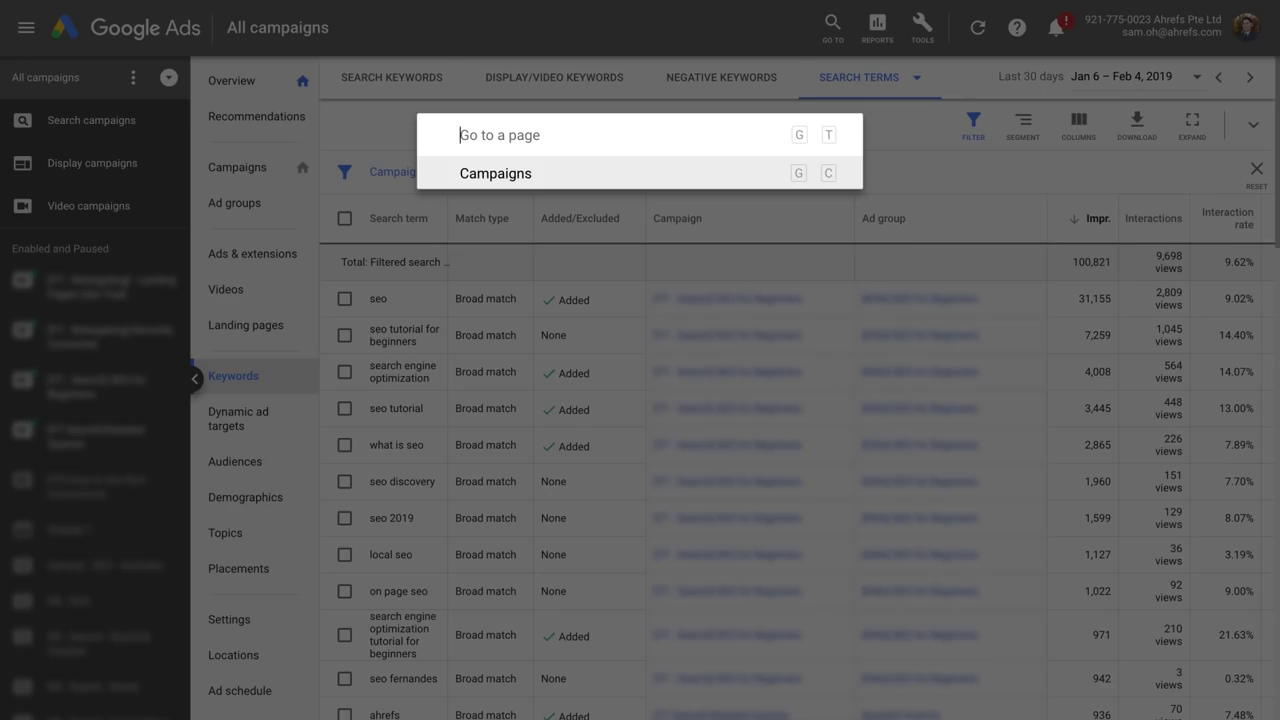
{"action": "type", "text": "search terms"}
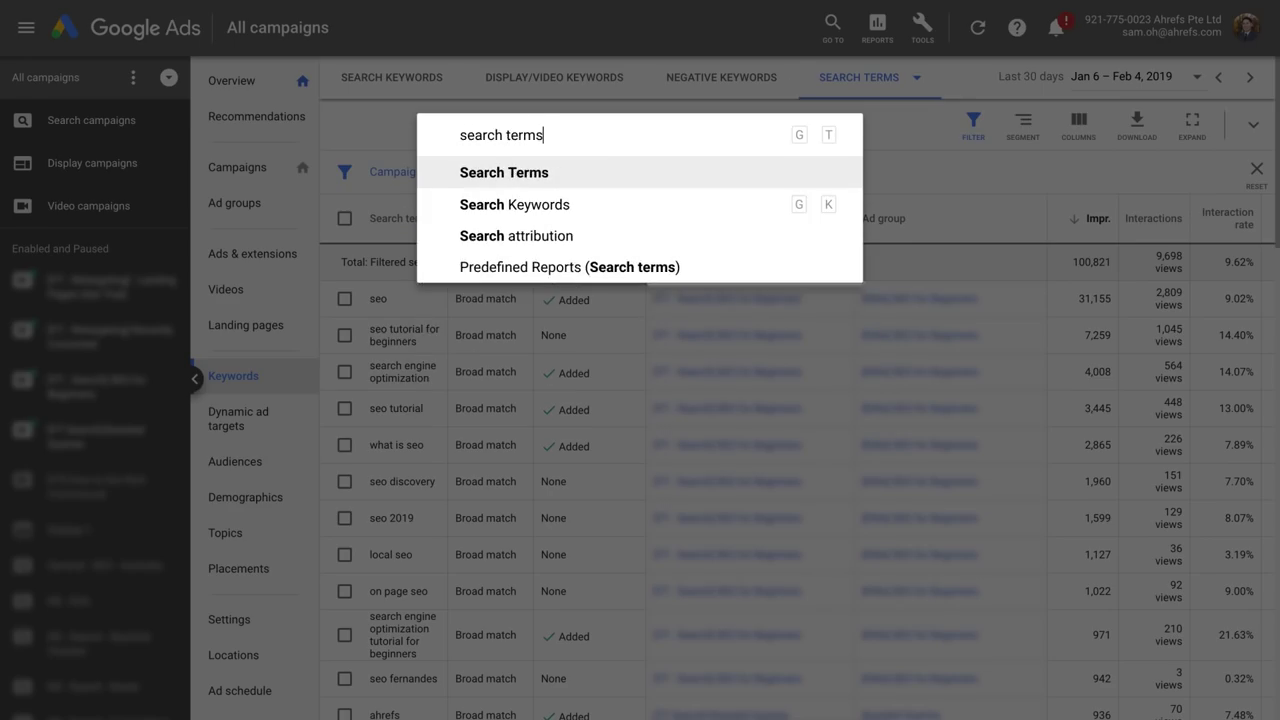
{"action": "left_click", "coordinate": [756, 180]}
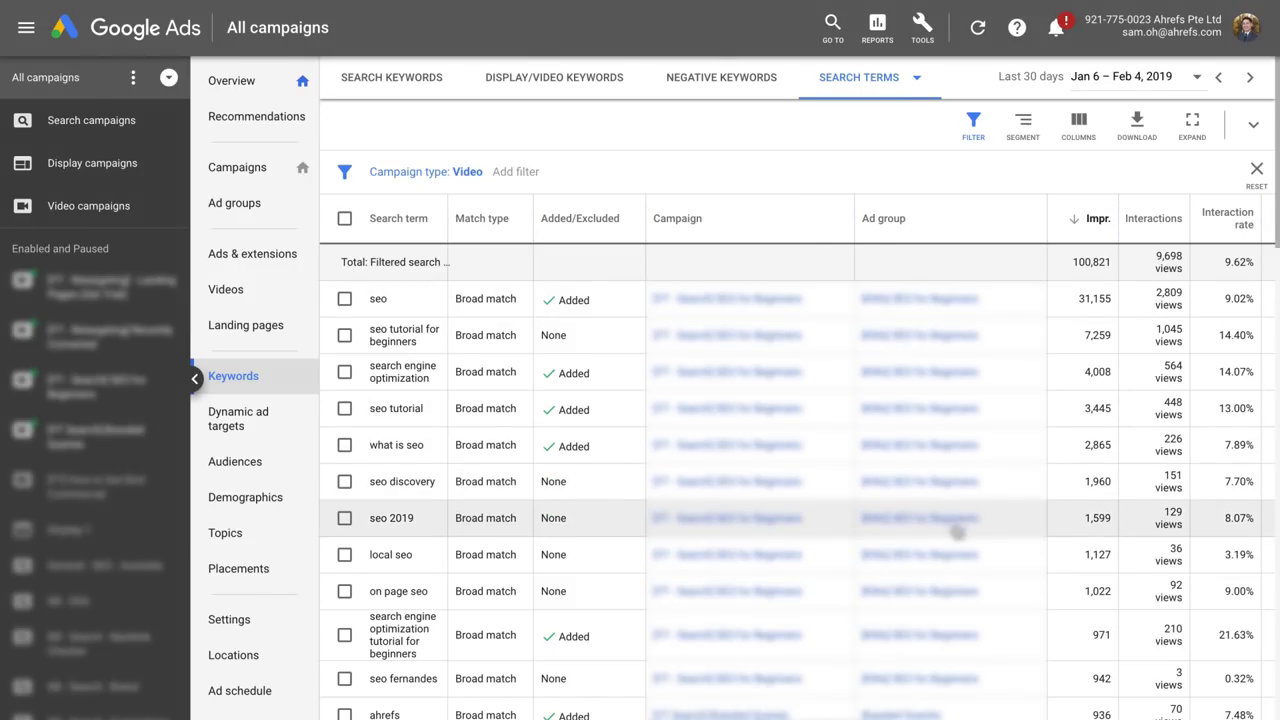
{"action": "scroll", "coordinate": [955, 582], "scroll_direction": "down", "scroll_amount": 2}
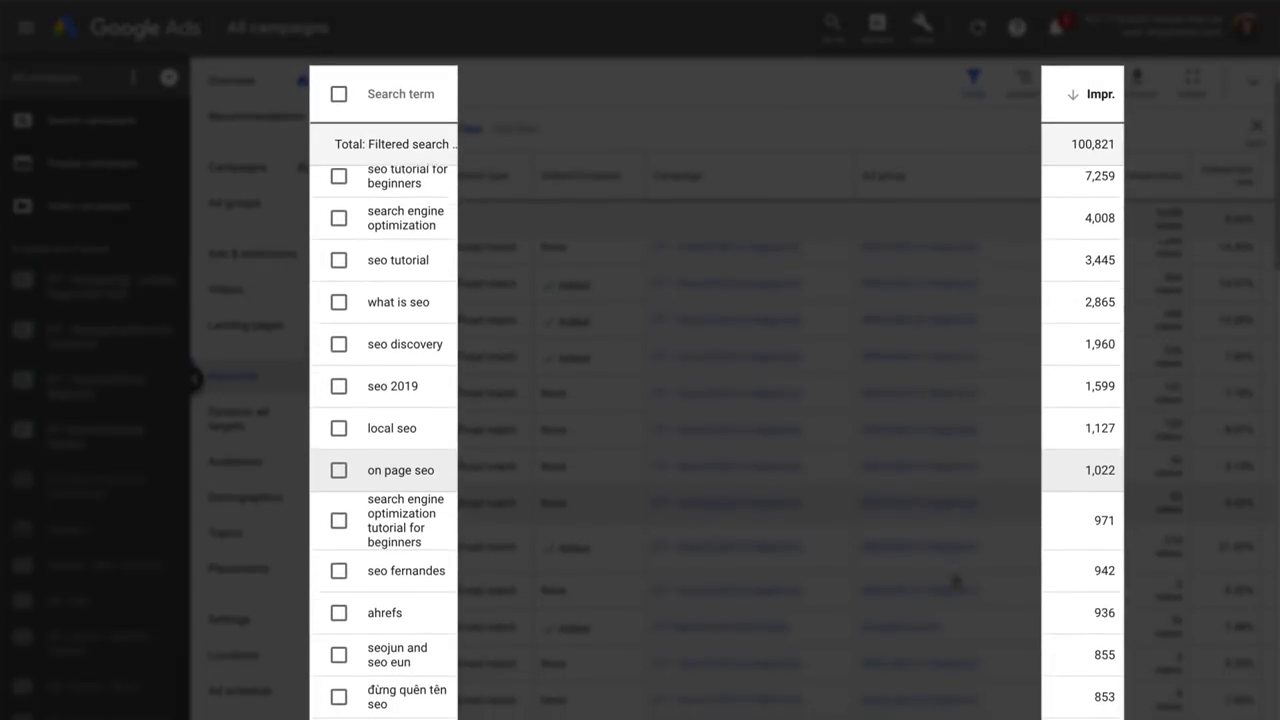
{"action": "scroll", "coordinate": [955, 582], "scroll_direction": "down", "scroll_amount": 3}
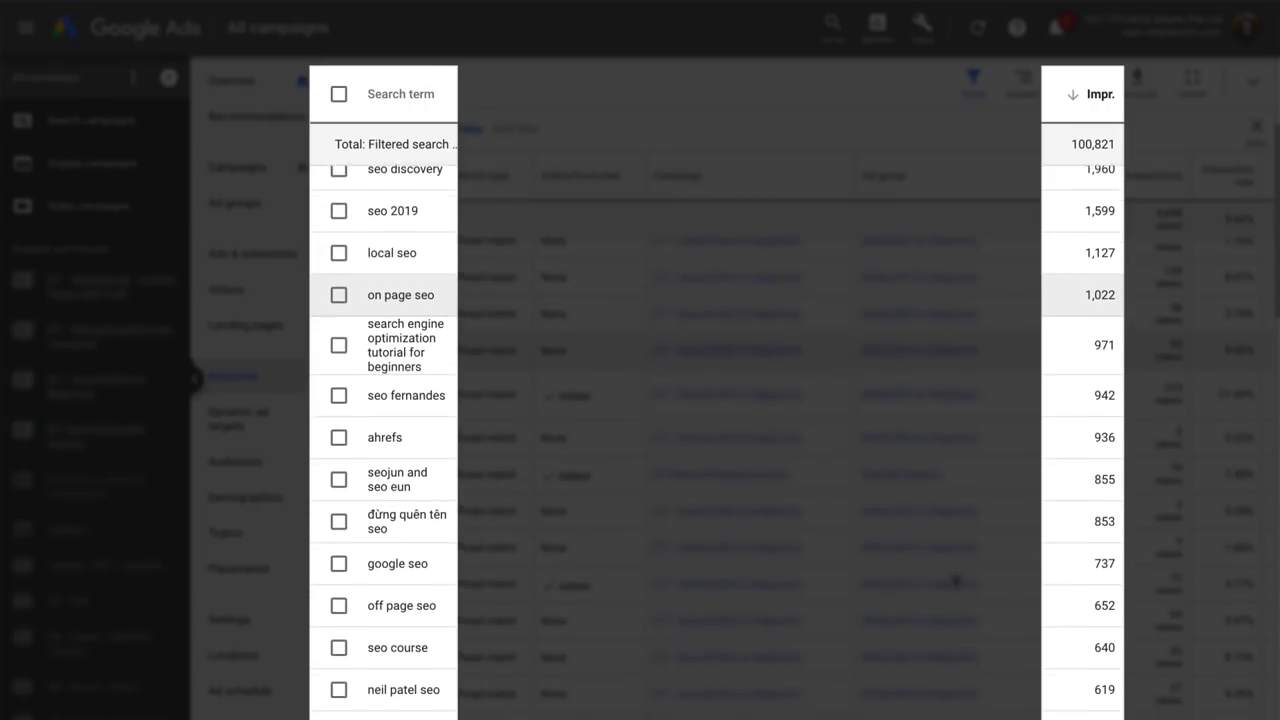
{"action": "scroll", "coordinate": [955, 582], "scroll_direction": "down", "scroll_amount": 3}
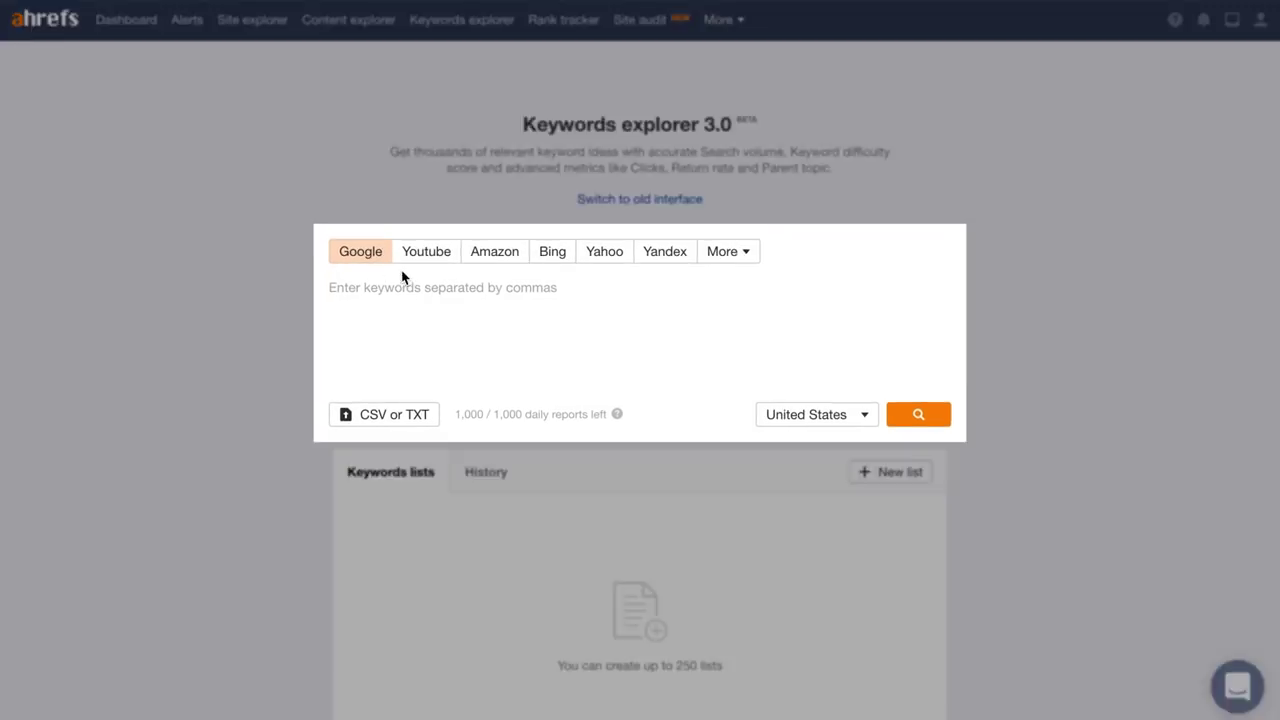
Step: Switch to YouTube search data and run a lookup for 'unboxing' in the United States
{"action": "left_click", "coordinate": [408, 246]}
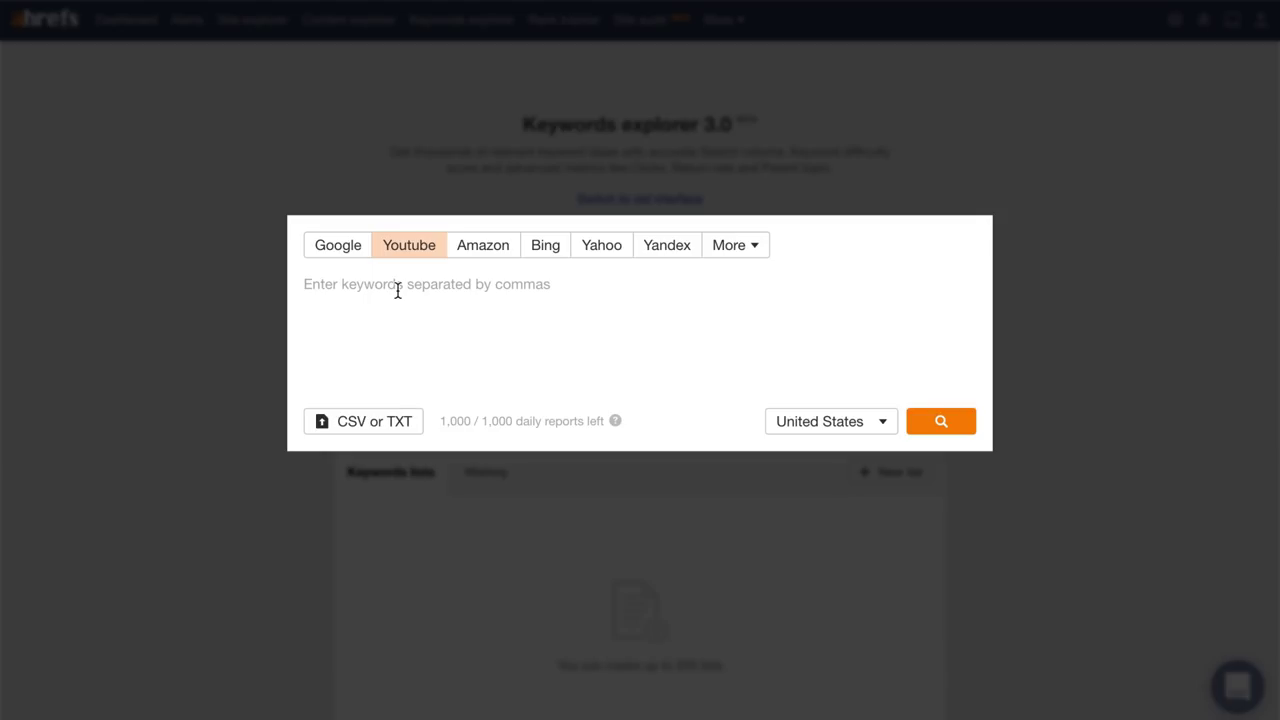
{"action": "key", "text": "Return"}
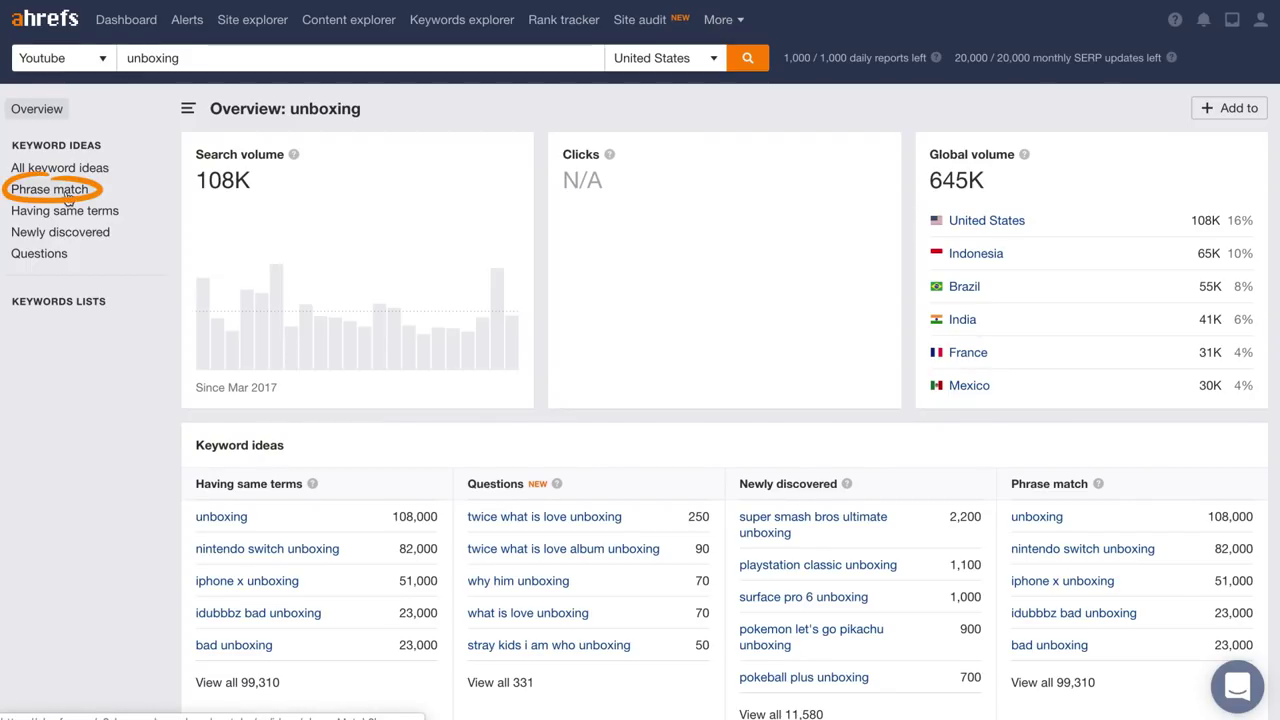
Step: Show unboxing phrase matches and add an include filter for nintendo, xbox, iphone, macbook, canon, nikon
{"action": "left_click", "coordinate": [67, 196]}
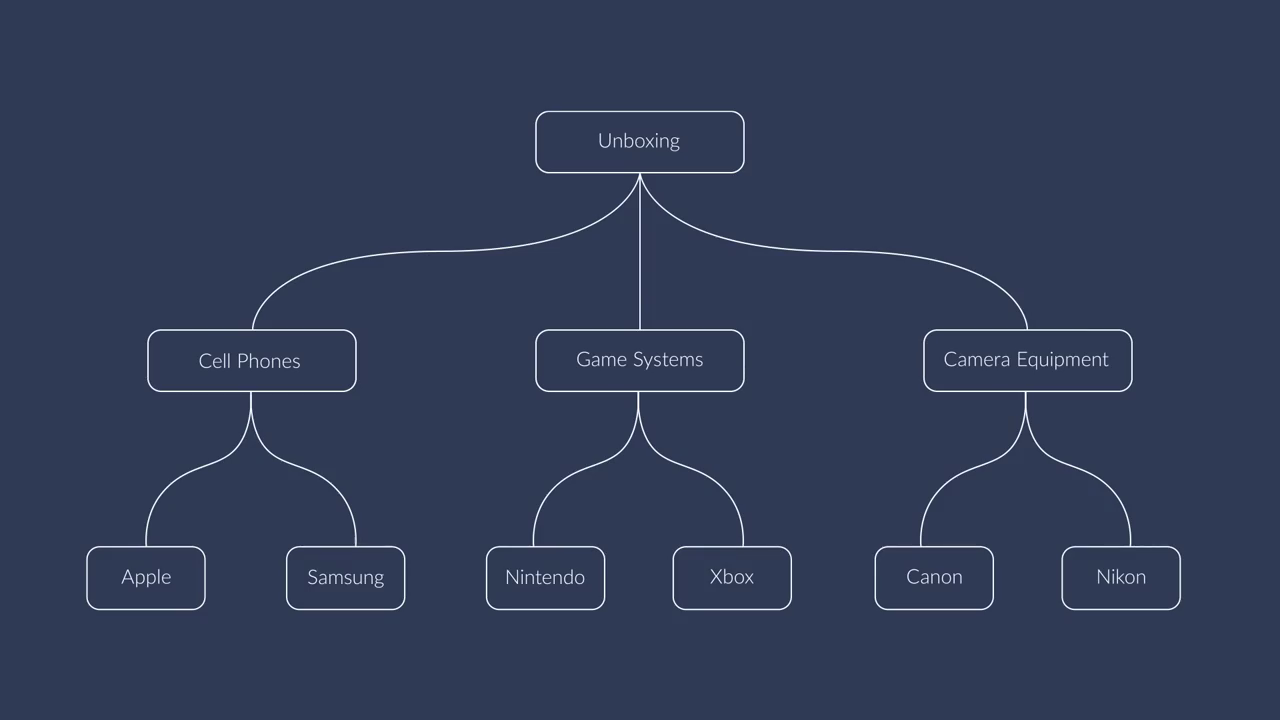
{"action": "left_click", "coordinate": [166, 158]}
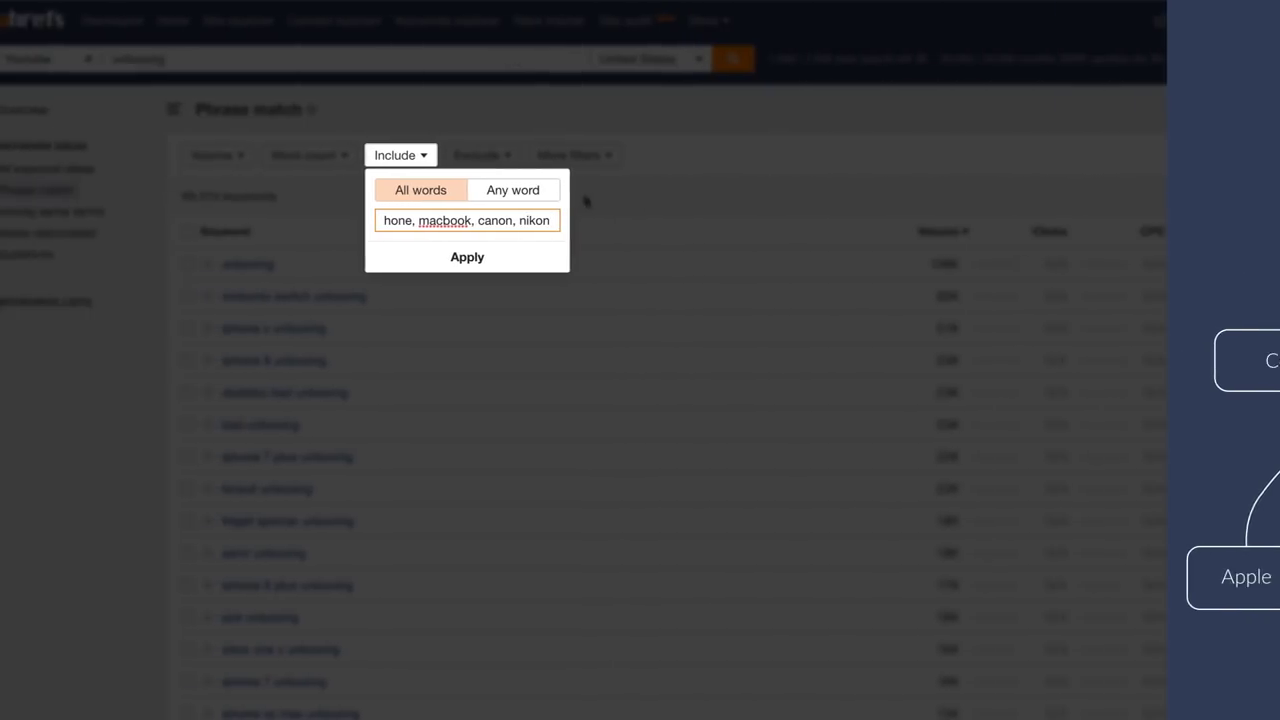
Step: Apply the brand filter as Any word and set minimum volume 500, leaving 111 keywords
{"action": "left_click", "coordinate": [268, 190]}
{"action": "left_click", "coordinate": [528, 257]}
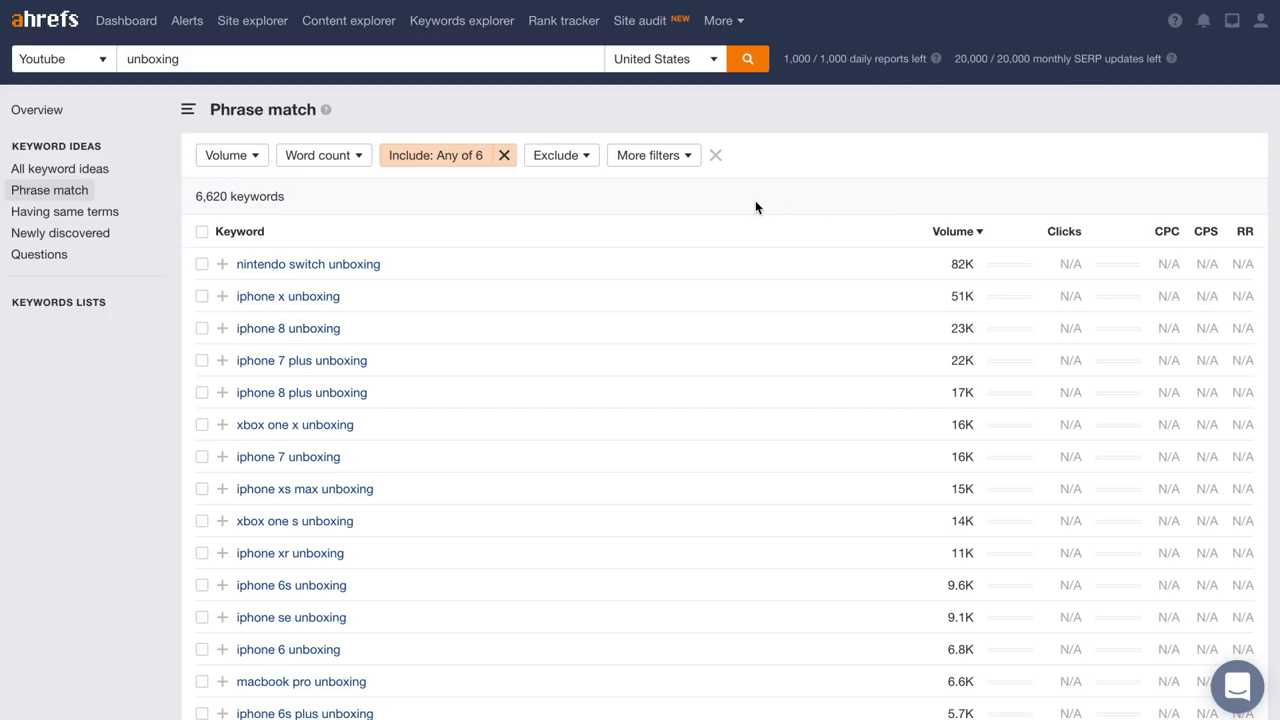
{"action": "left_click", "coordinate": [240, 160]}
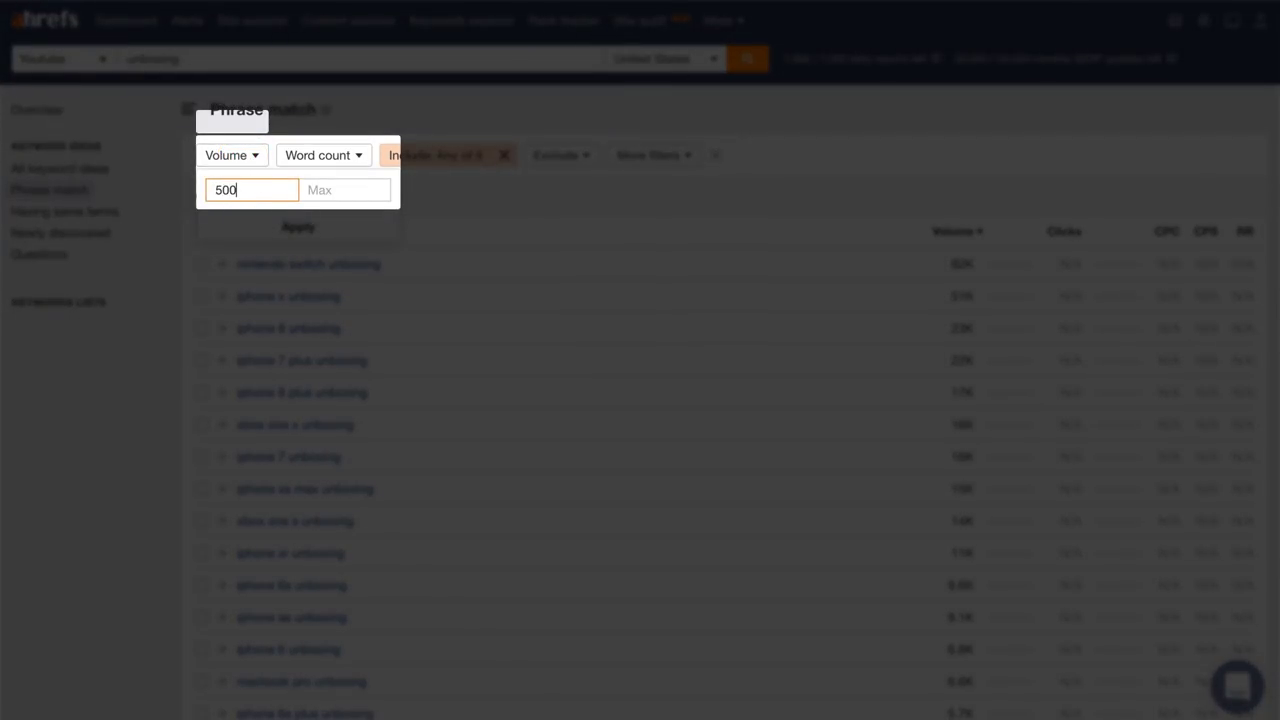
{"action": "key", "text": "Return"}
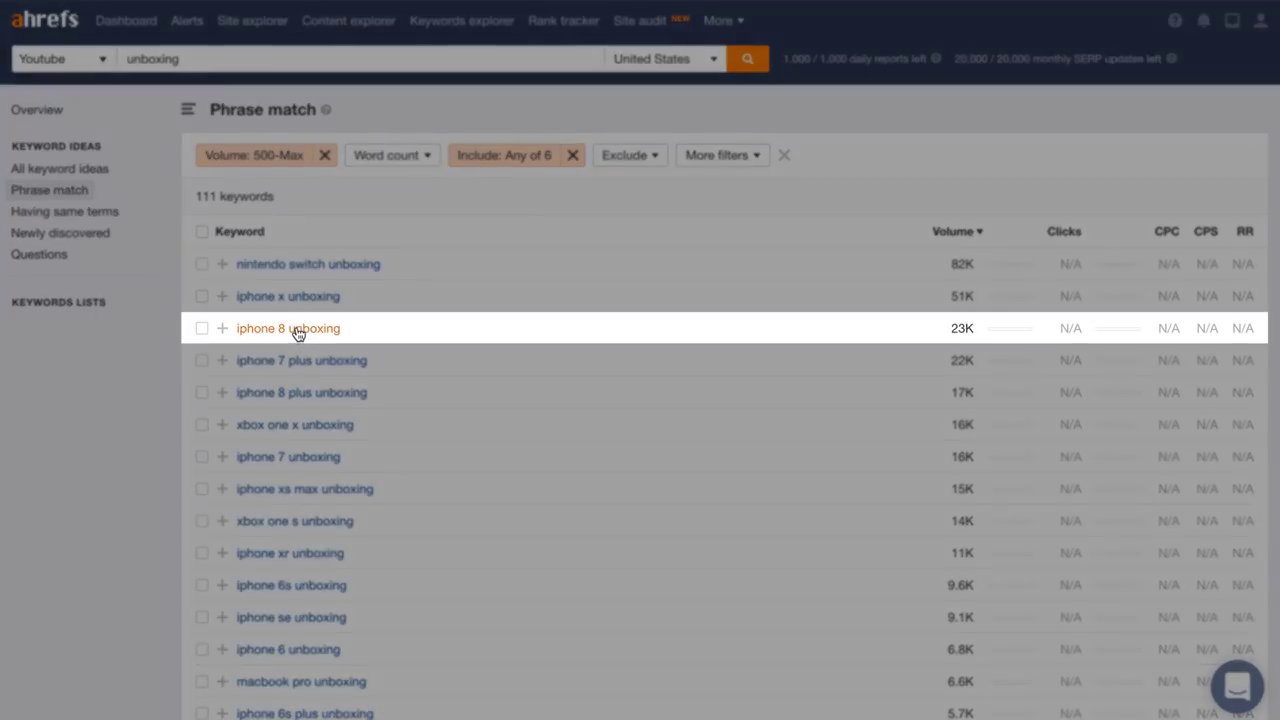
Step: Open the 'iphone 8 unboxing' keyword overview from the Phrase match table
{"action": "left_click", "coordinate": [297, 328]}
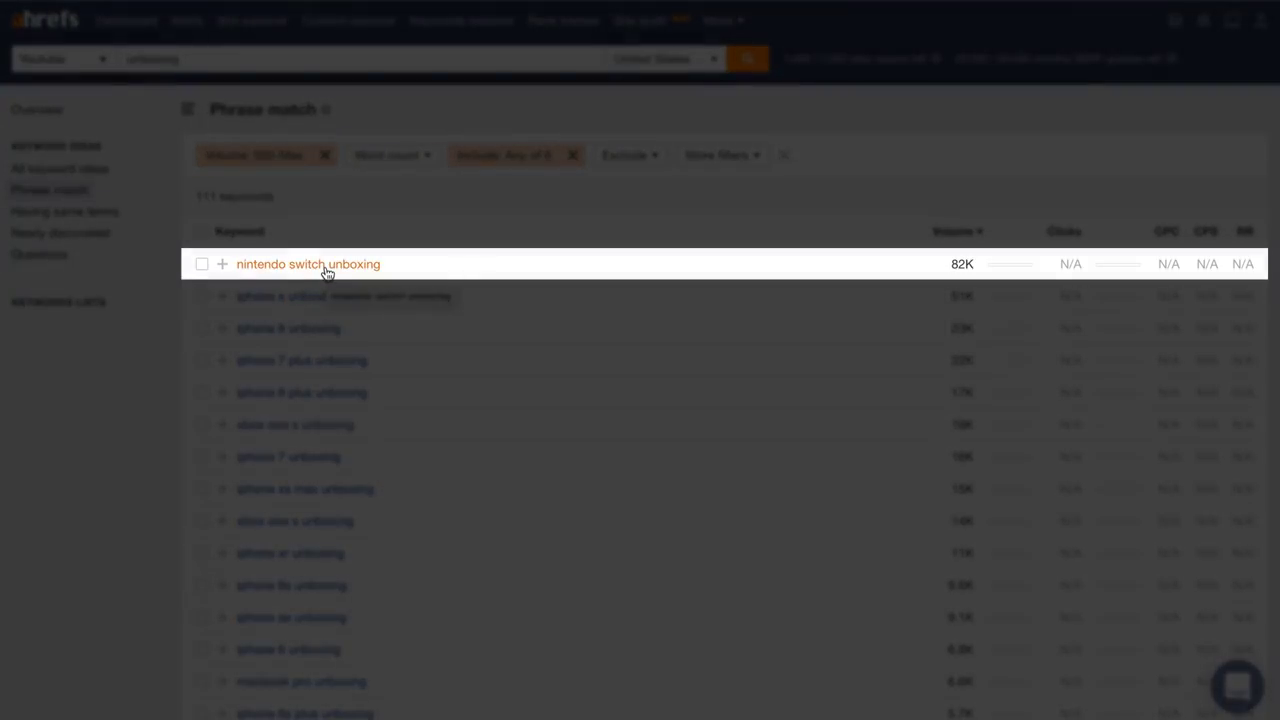
Step: Go from 'nintendo switch unboxing' to a 'nintendo switch' search and list its 40,191 phrase matches
{"action": "left_click", "coordinate": [326, 268]}
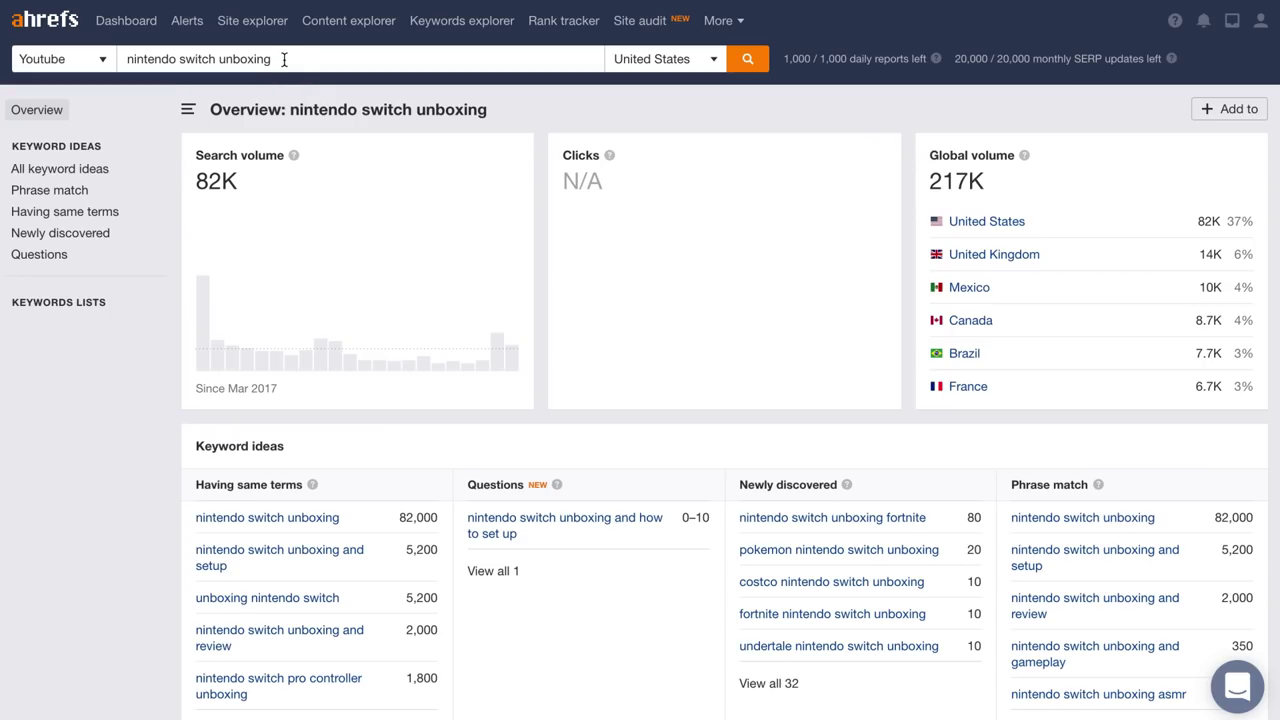
{"action": "double_click", "coordinate": [284, 59]}
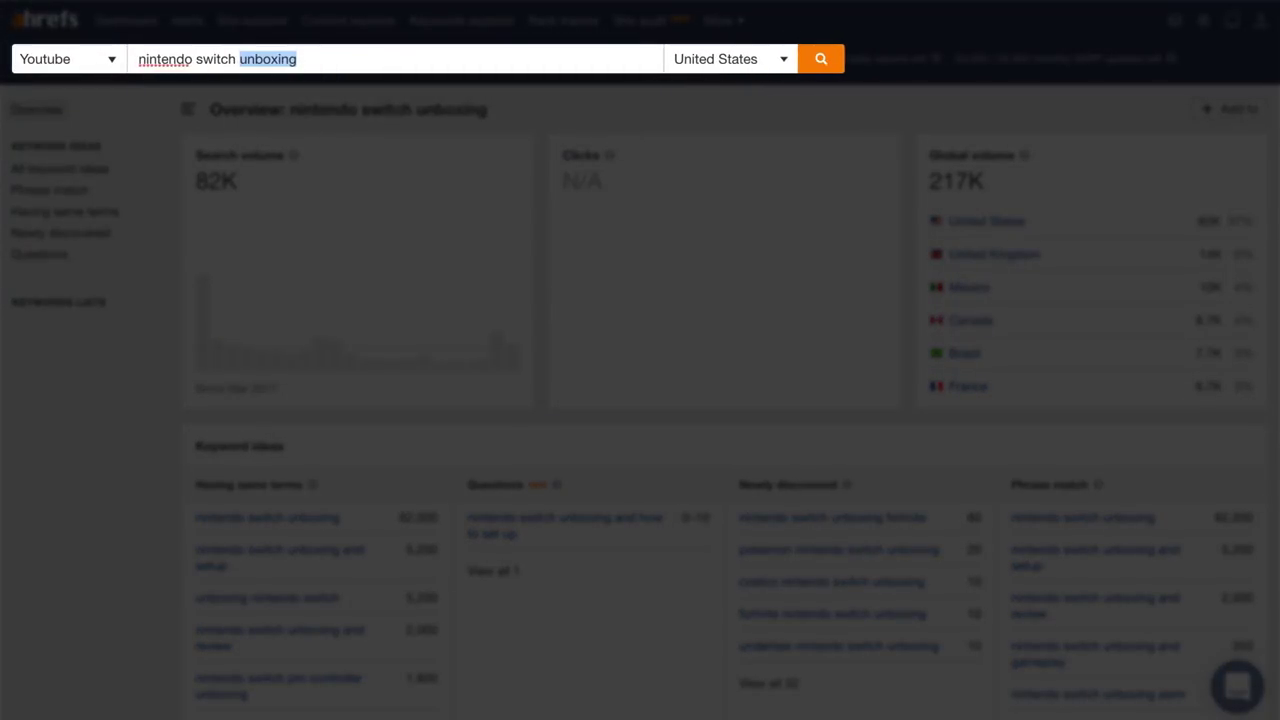
{"action": "key", "text": "Return"}
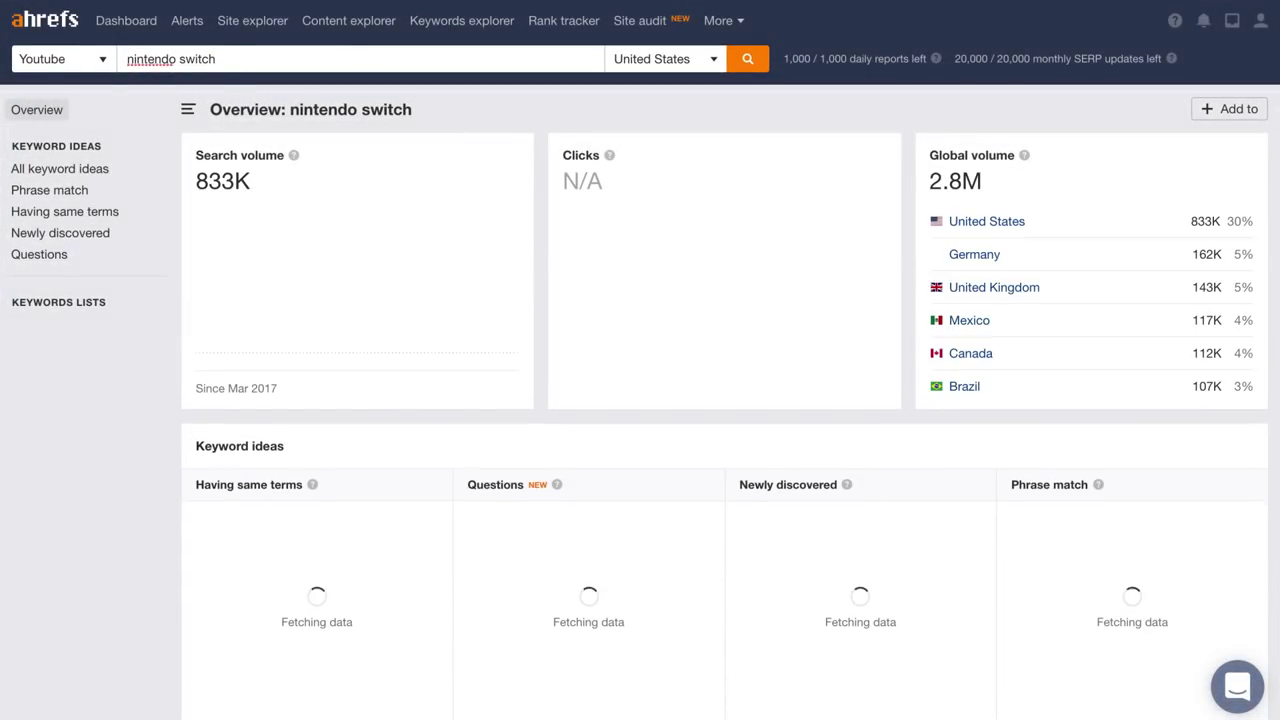
{"action": "left_click", "coordinate": [64, 192]}
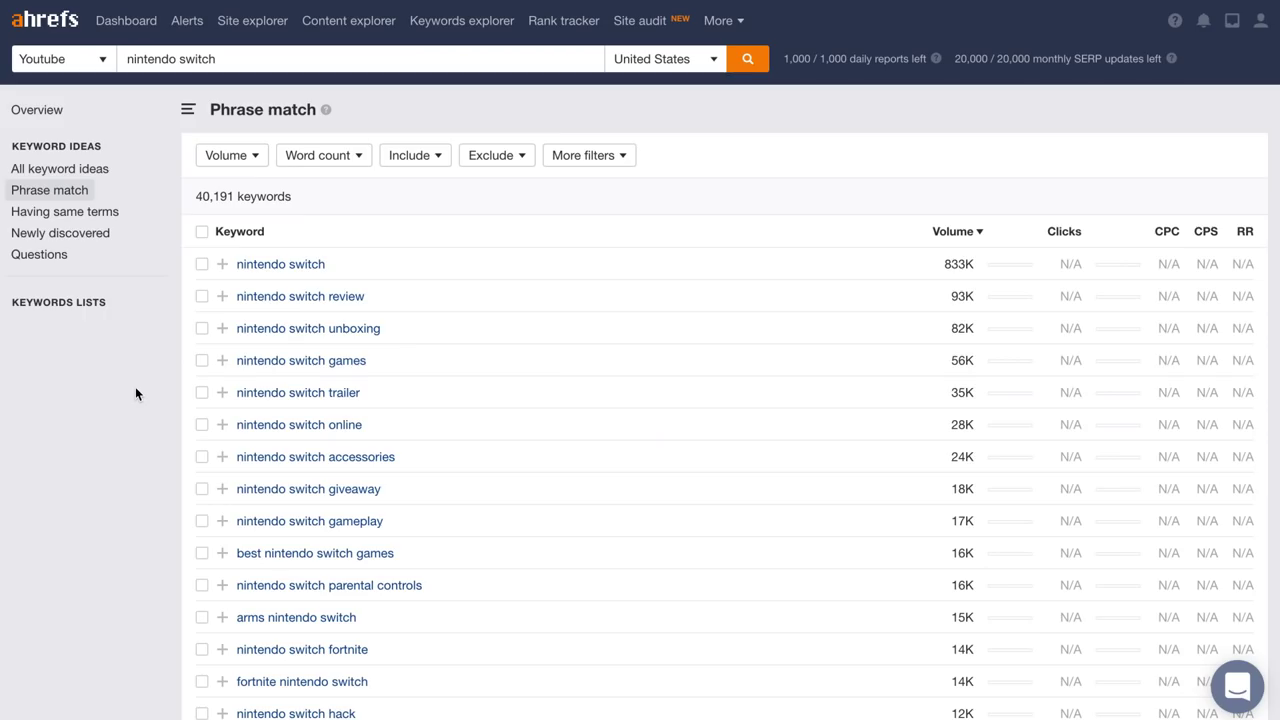
Step: Load the Newly discovered keyword ideas report for nintendo switch from the sidebar
{"action": "left_click", "coordinate": [88, 233]}
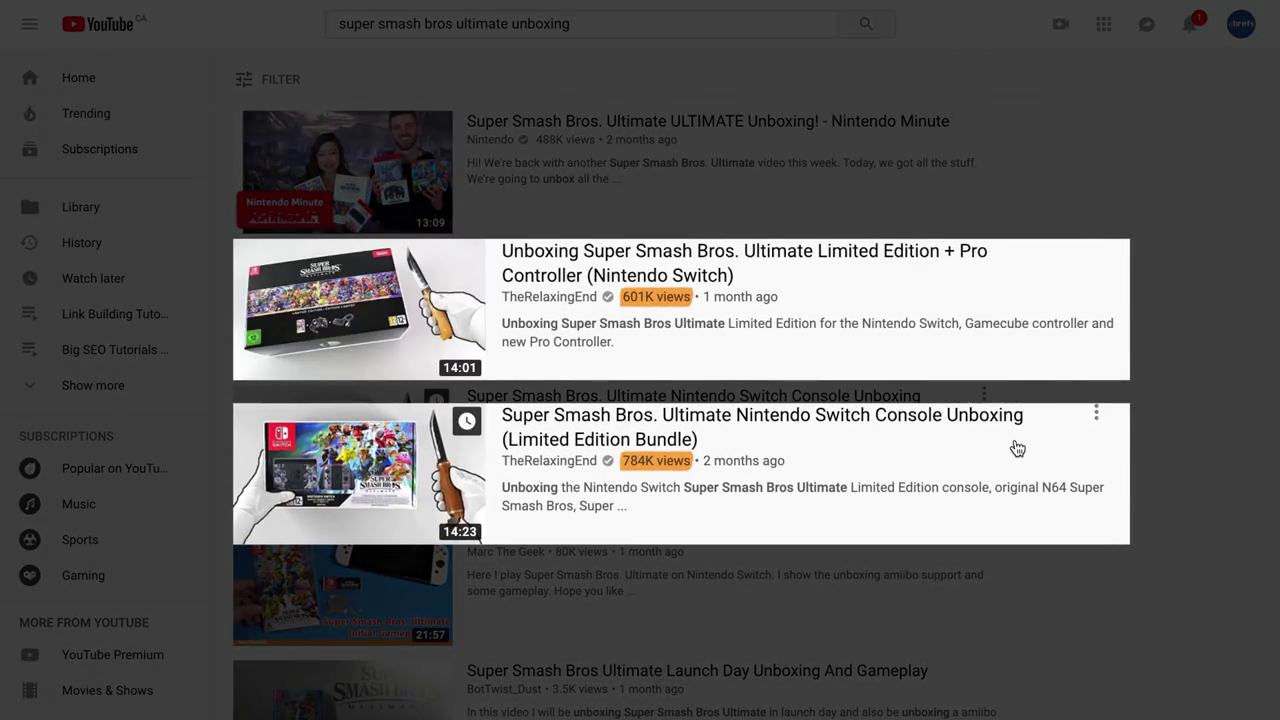
Step: View the Smash Bros unboxing video, then open the Launch Day Unboxing uploader's channel
{"action": "left_click", "coordinate": [827, 347]}
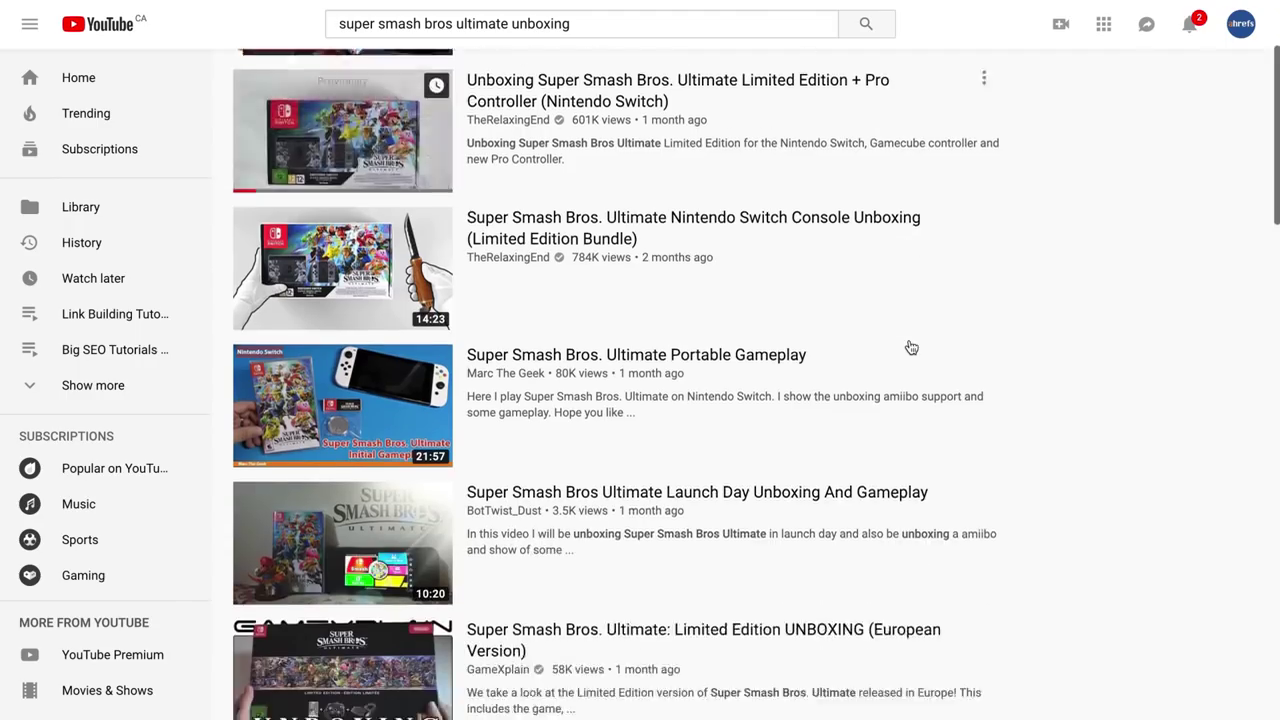
{"action": "scroll", "coordinate": [911, 347], "scroll_direction": "down", "scroll_amount": 2}
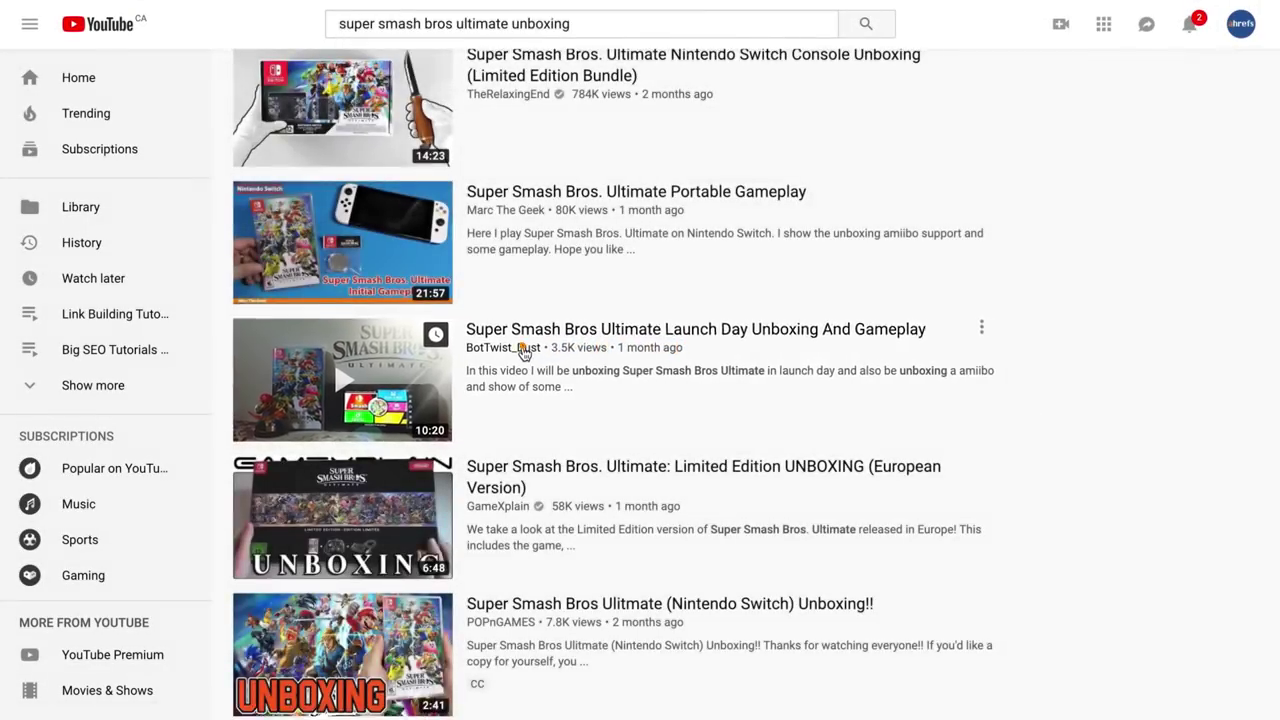
{"action": "left_click", "coordinate": [568, 345]}
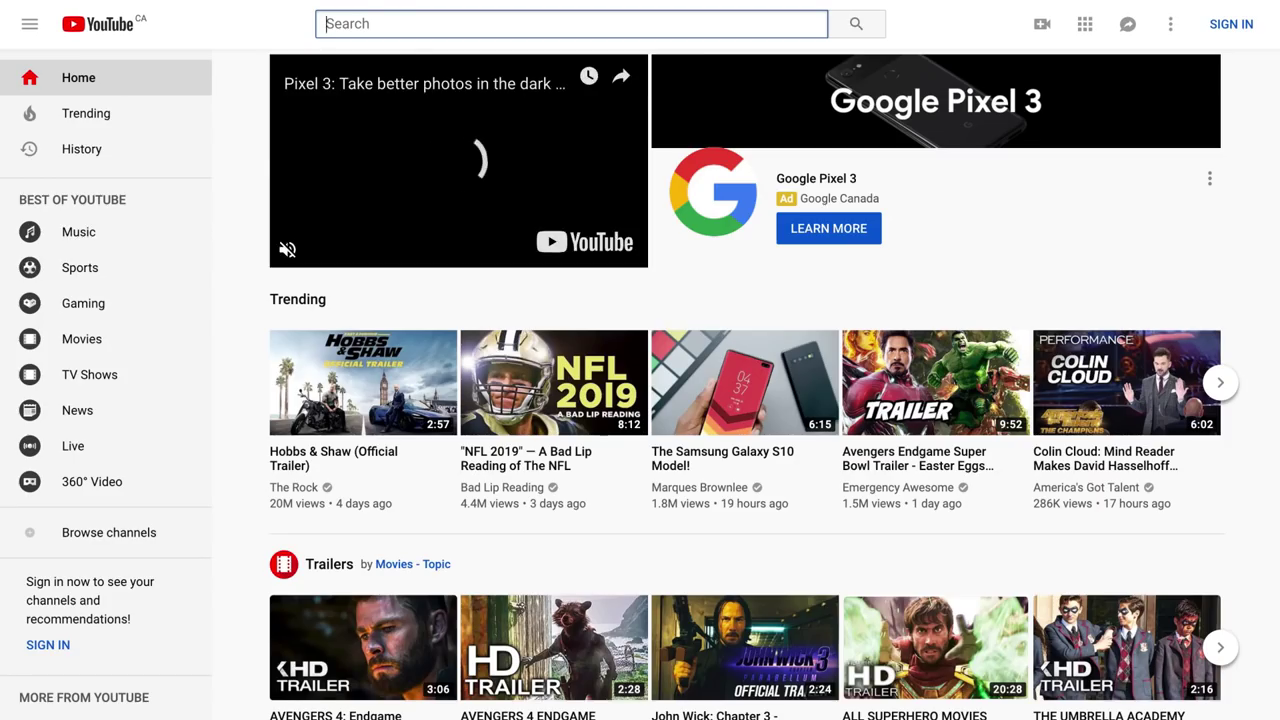
Step: Search YouTube for 'nintendo switch games' and scroll through the results
{"action": "type", "text": "nintendo s"}
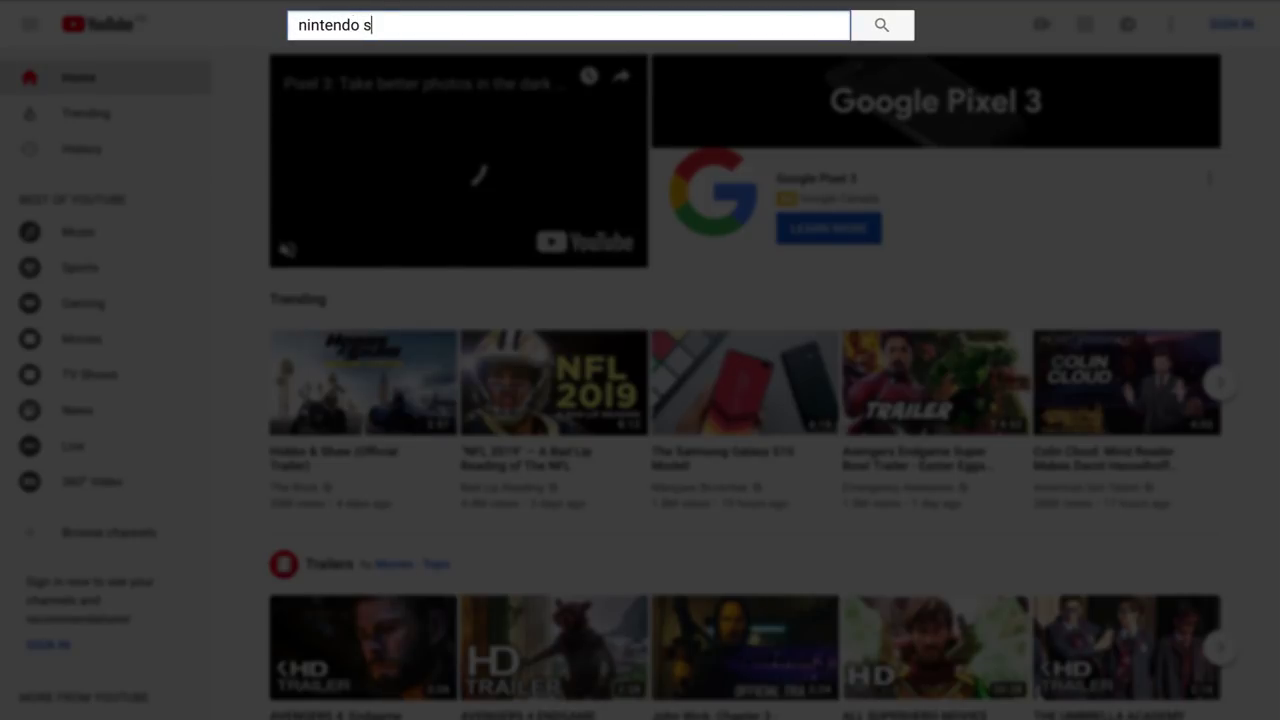
{"action": "type", "text": "witch games"}
{"action": "key", "text": "Return"}
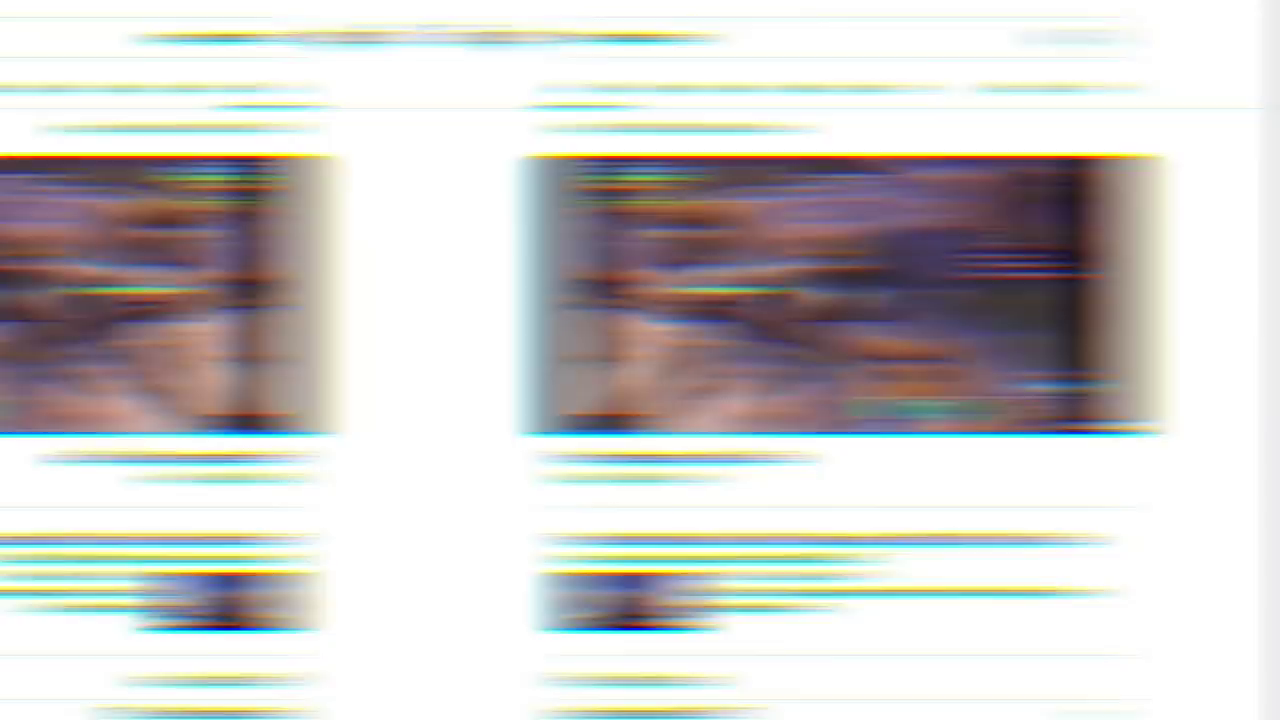
{"action": "scroll", "coordinate": [1030, 350], "scroll_direction": "down", "scroll_amount": 5}
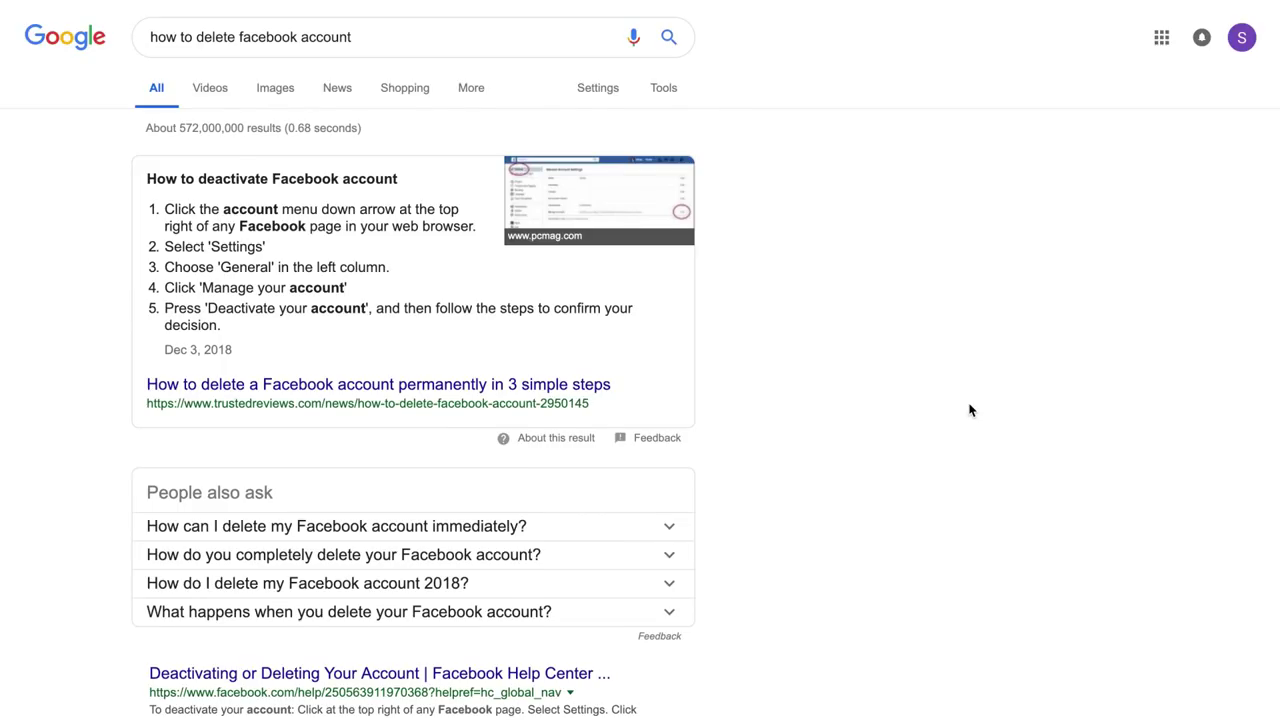
Step: Start entering the 'site:youtube.com inurl:watch' query in Content Explorer's search field
{"action": "scroll", "coordinate": [969, 410], "scroll_direction": "down", "scroll_amount": 8}
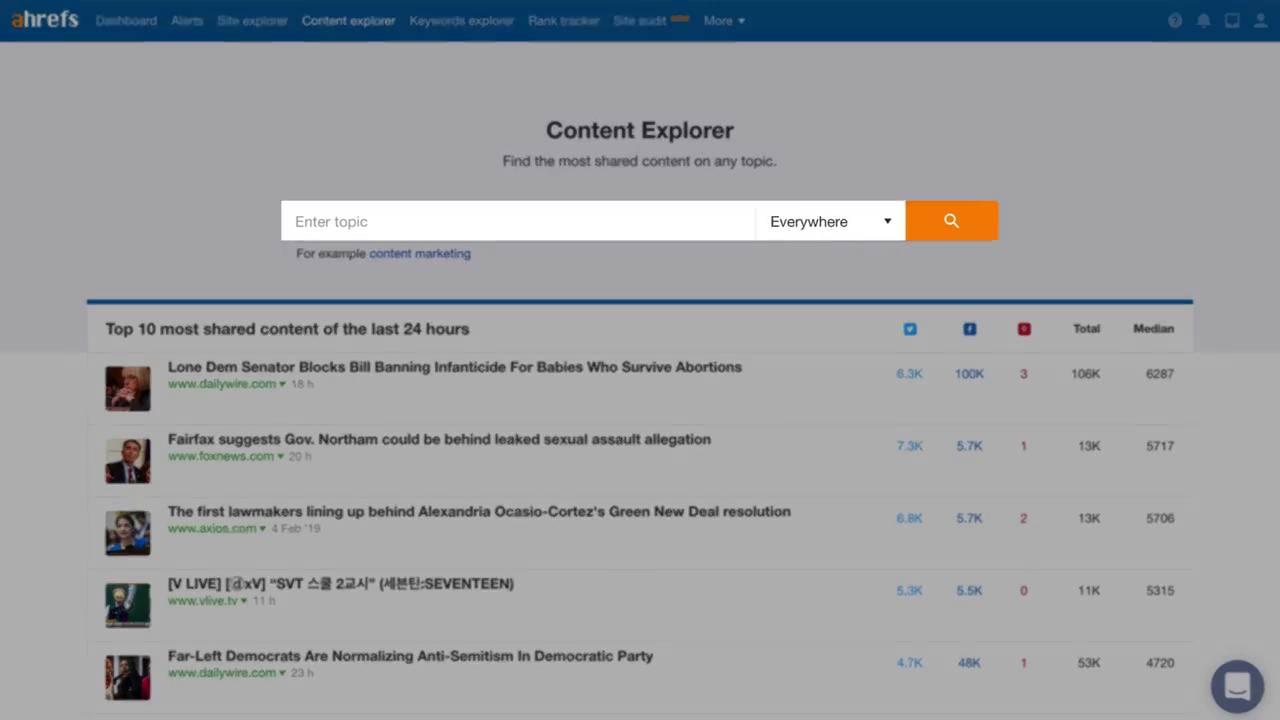
{"action": "type", "text": "site:youtube.com inurl:watch"}
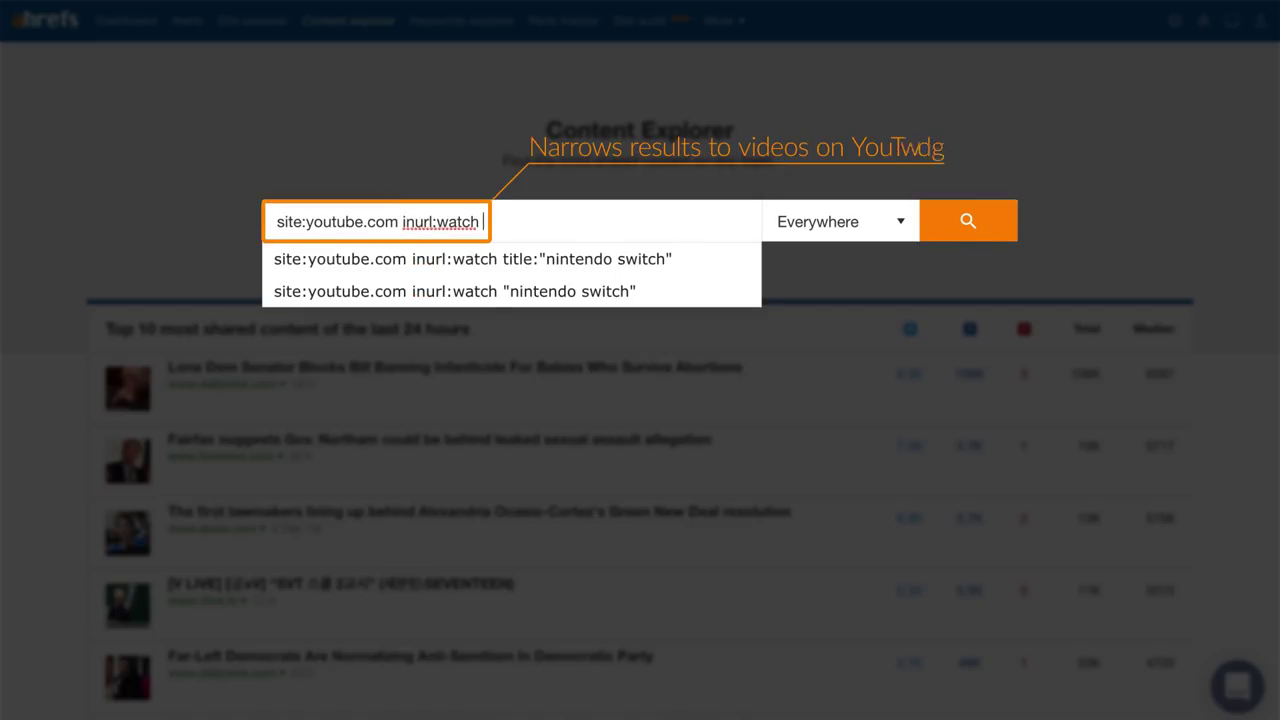
Step: Search YouTube videos with the title:"nintendo switch" filter added, returning 25,973 results
{"action": "key", "text": "Down"}
{"action": "key", "text": "Return"}
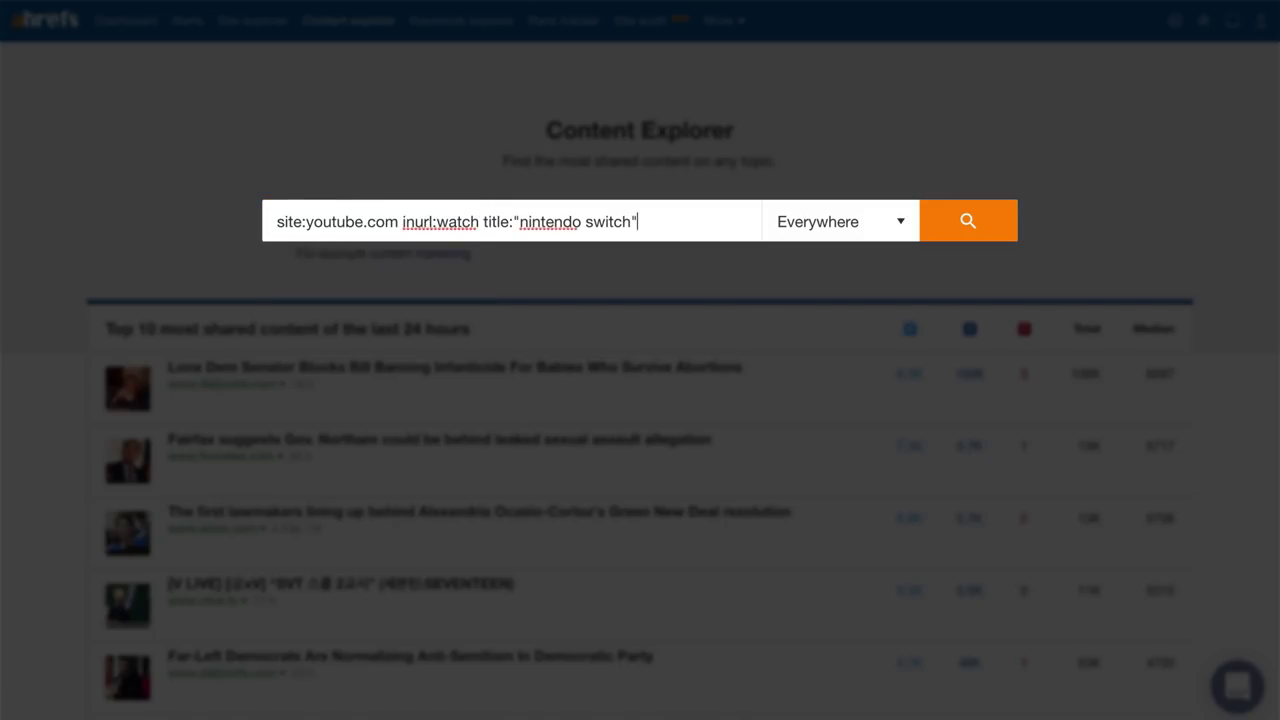
{"action": "left_click", "coordinate": [995, 226]}
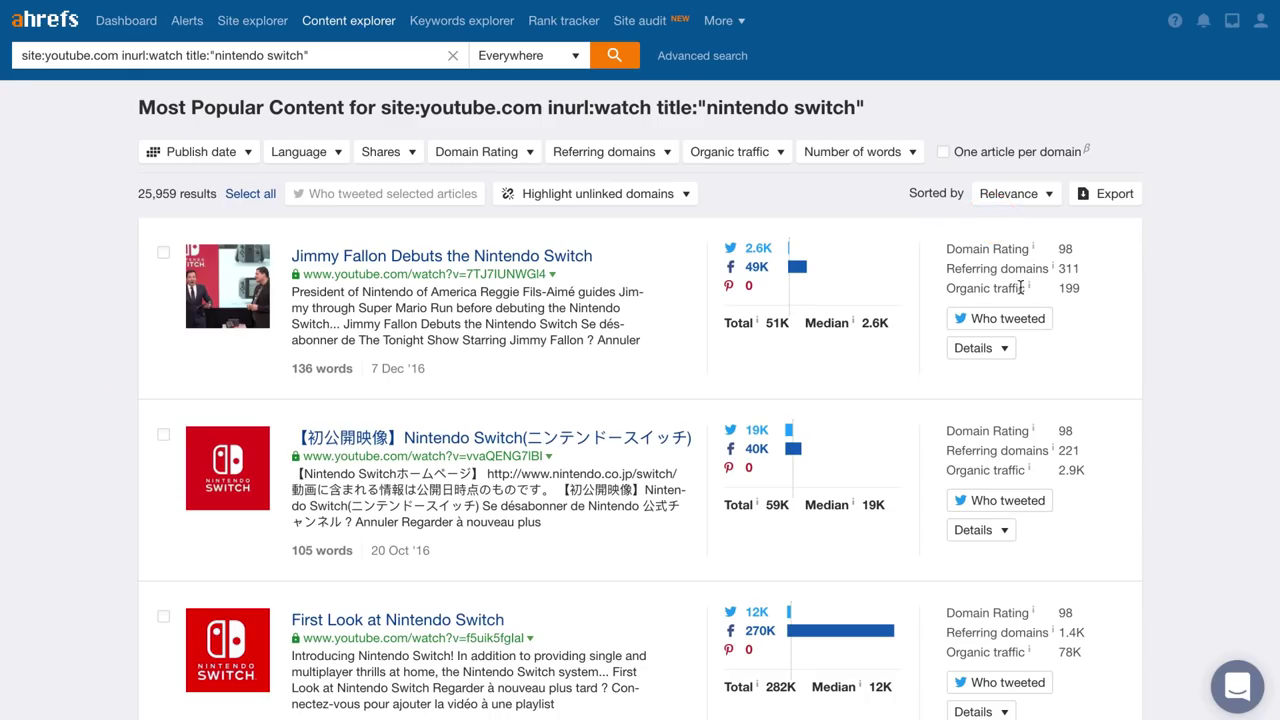
Step: Sort the videos by search traffic, surfacing a 2018 Switch review with 18K organic traffic
{"action": "left_click", "coordinate": [1050, 193]}
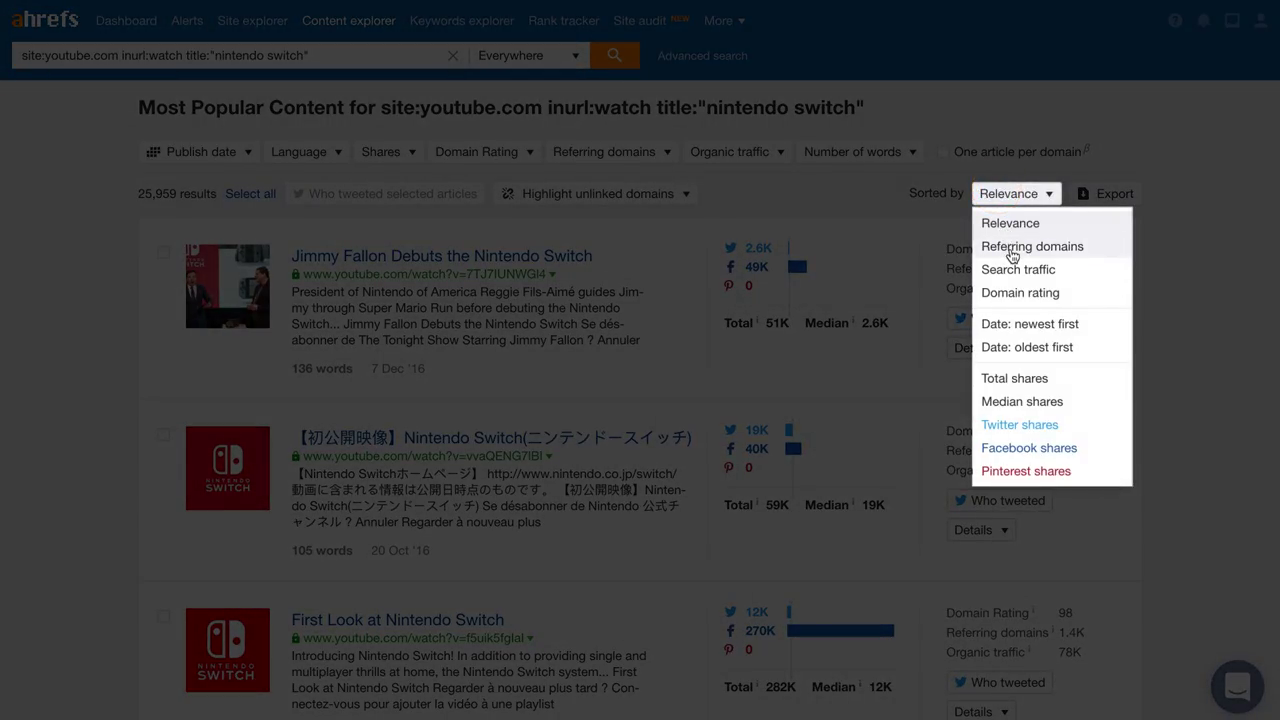
{"action": "left_click", "coordinate": [1010, 270]}
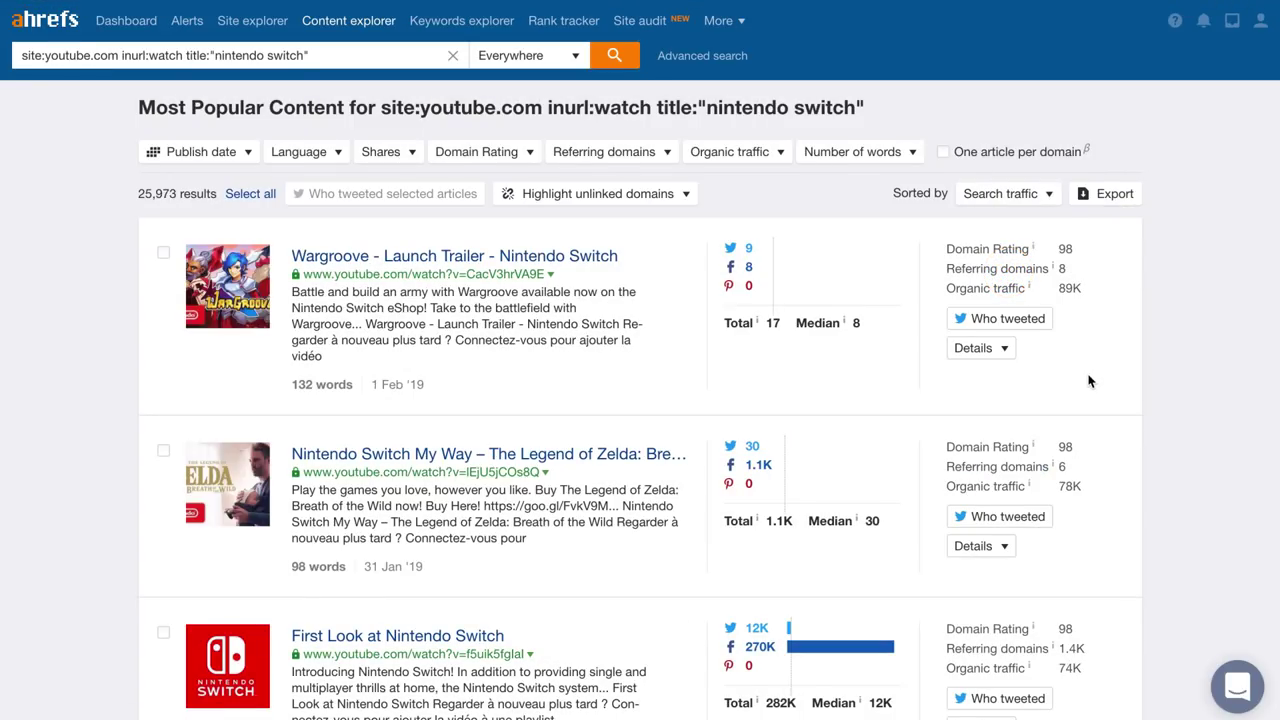
{"action": "scroll", "coordinate": [1090, 380], "scroll_direction": "down", "scroll_amount": 10}
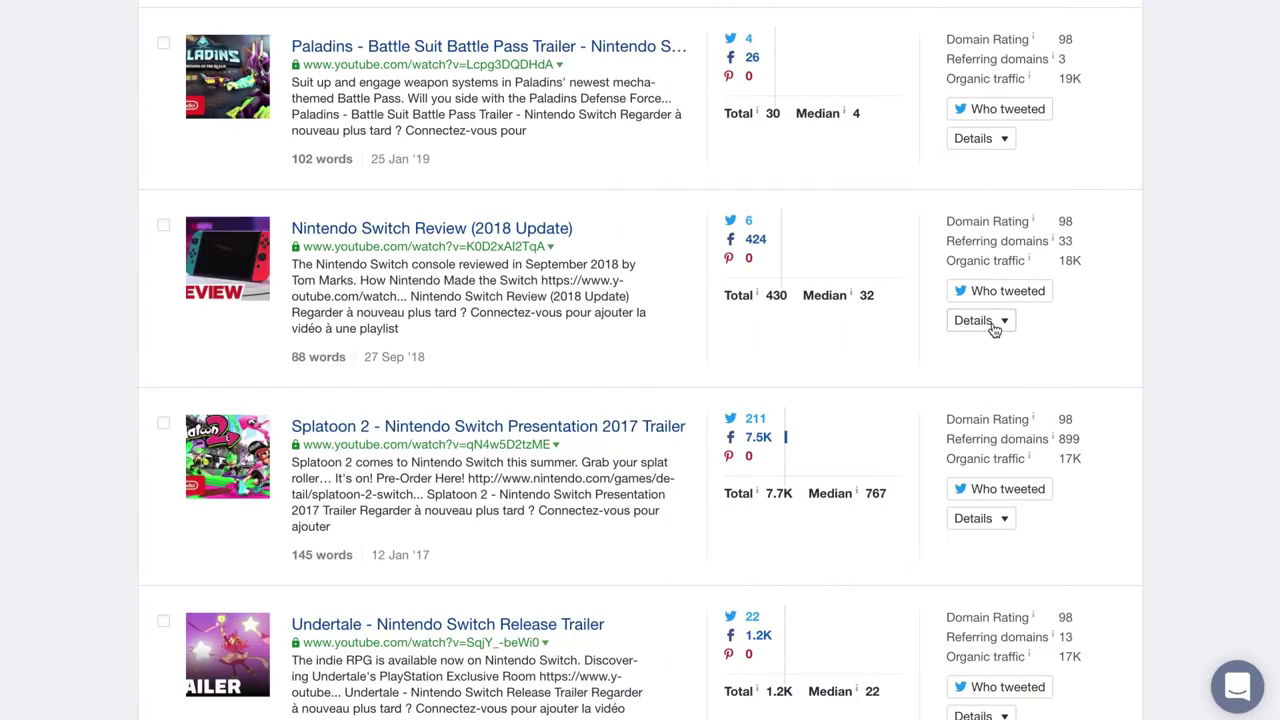
Step: Show the 231 organic keywords for the Nintendo Switch Review (2018 Update) video, led by 'nintendo switch review'
{"action": "left_click", "coordinate": [980, 321]}
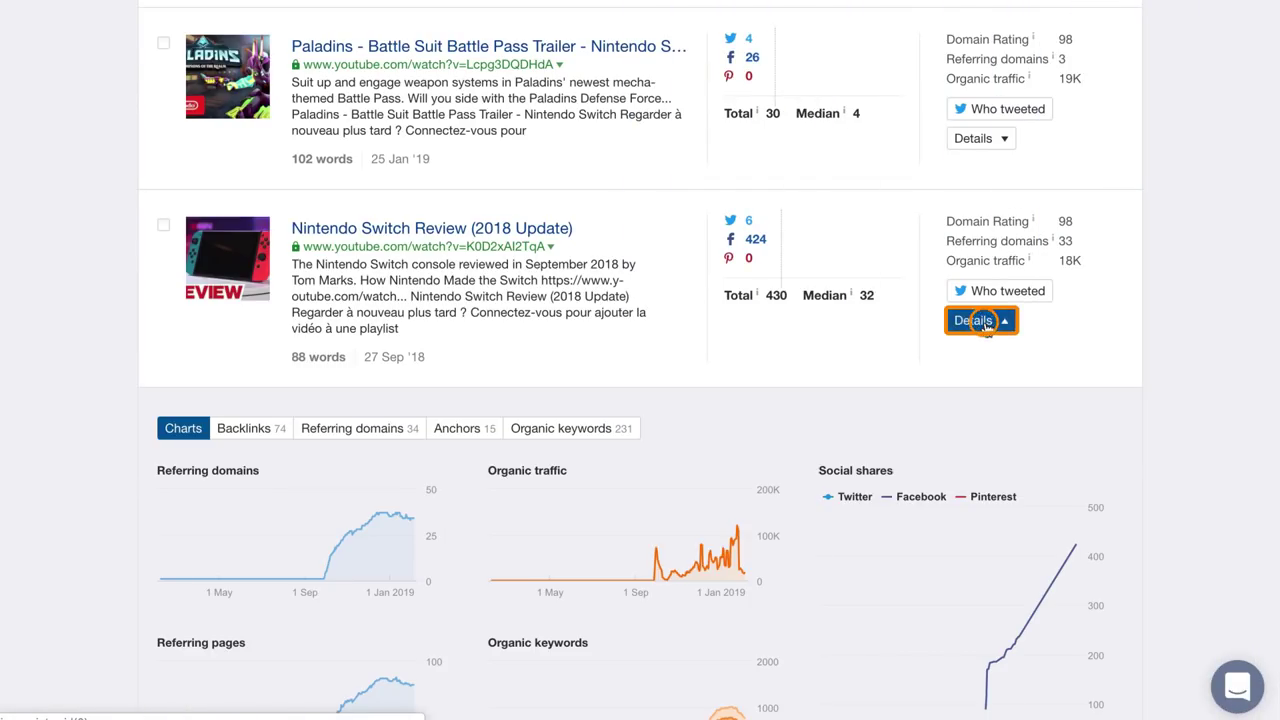
{"action": "scroll", "coordinate": [770, 357], "scroll_direction": "down", "scroll_amount": 3}
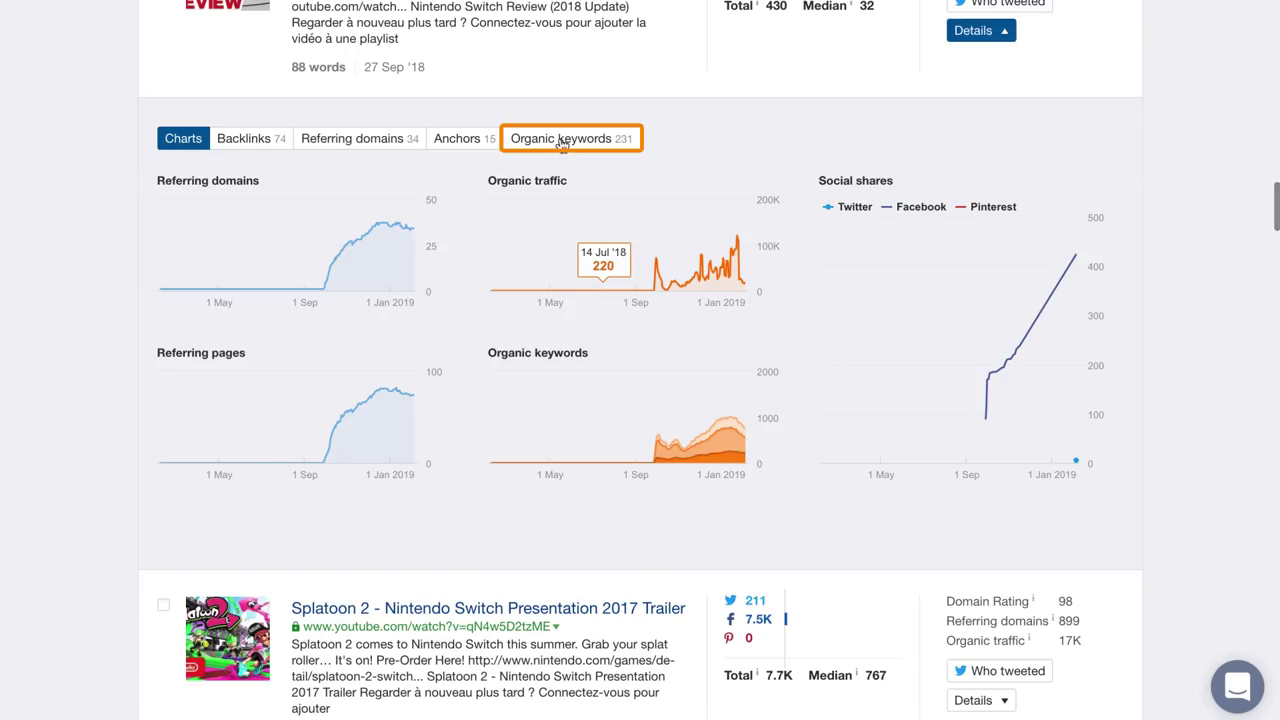
{"action": "left_click", "coordinate": [561, 138]}
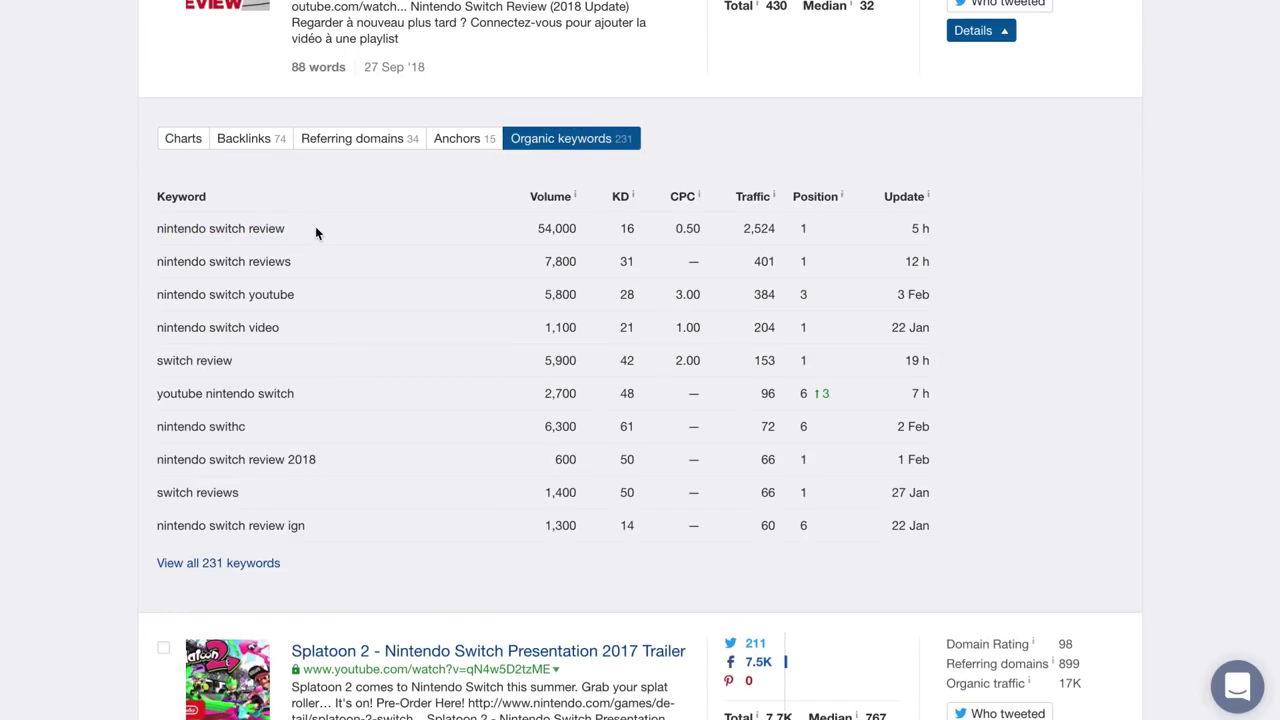
Step: Google 'nintendo switch review' in a new tab to find IGN's 2018 review video
{"action": "key", "text": "ctrl+t"}
{"action": "type", "text": "nintendo switch review"}
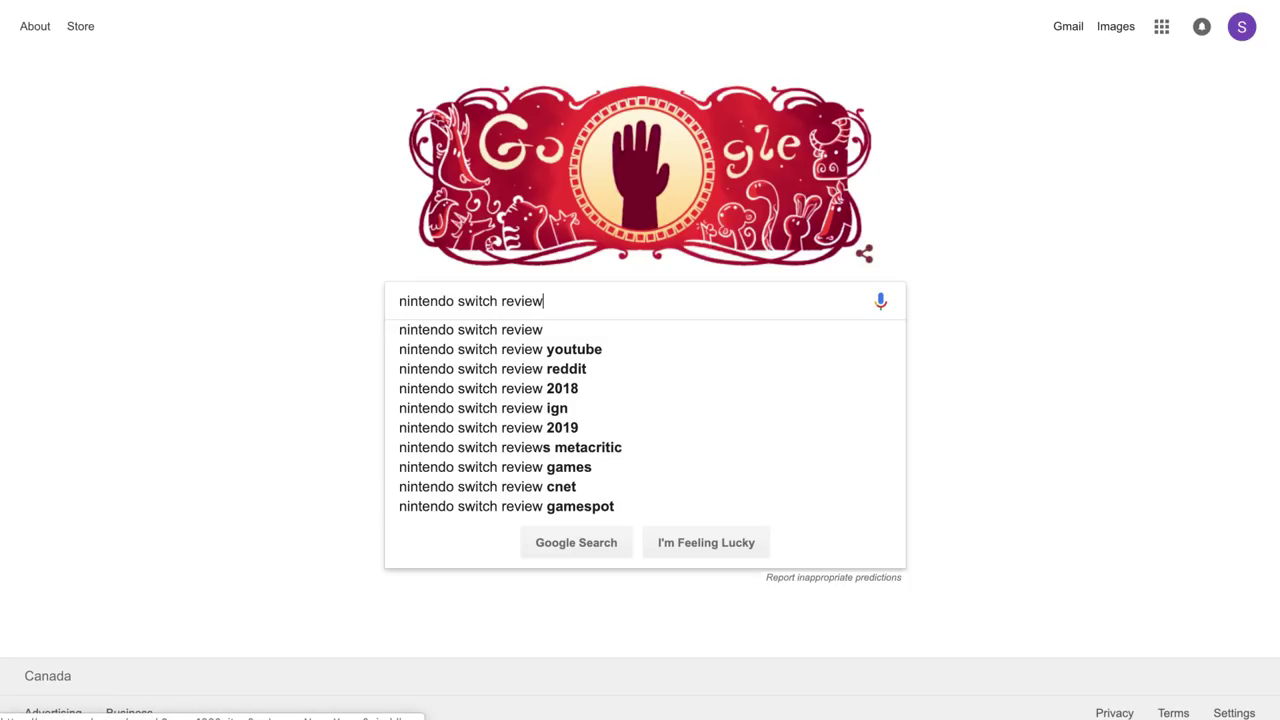
{"action": "key", "text": "Return"}
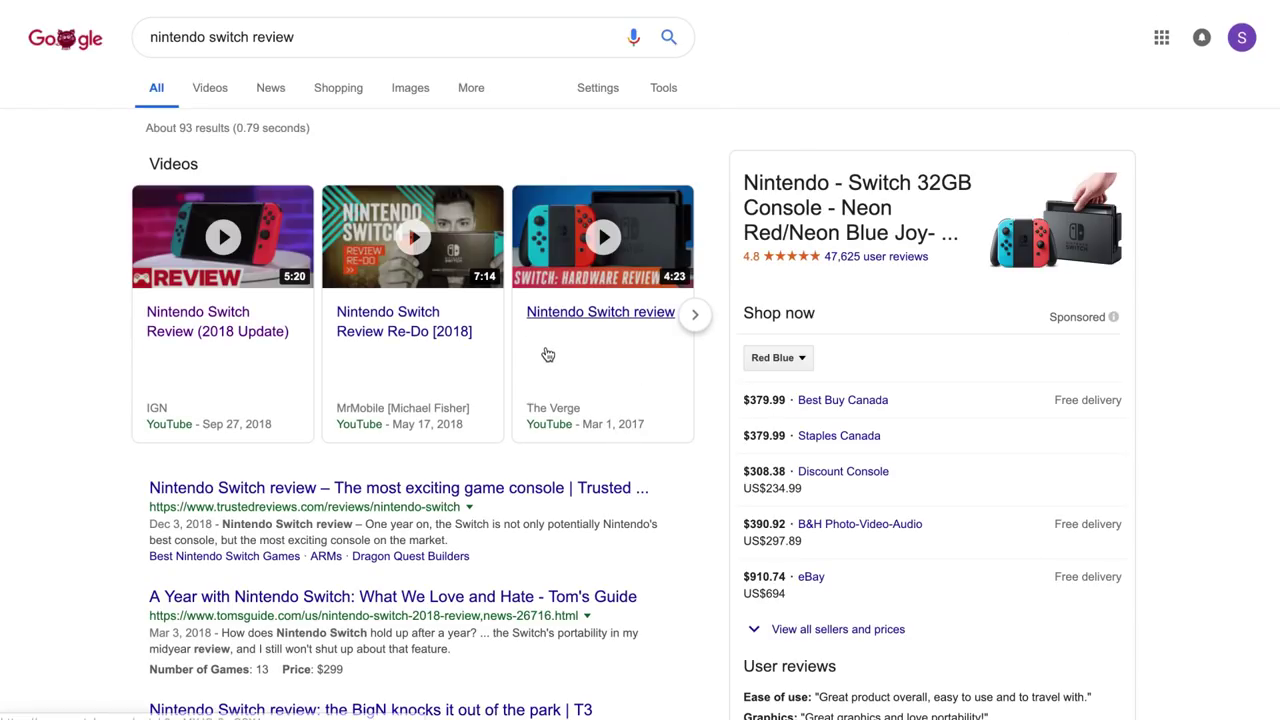